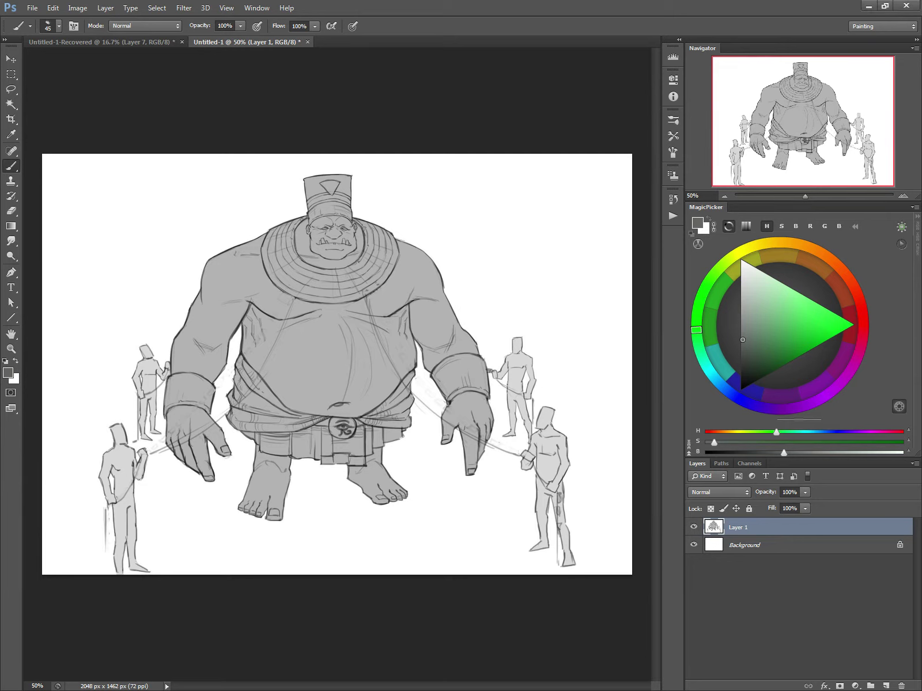
# Choose a near-black green foreground colour and set the brush size to 10 px
pyautogui.click(750, 393)
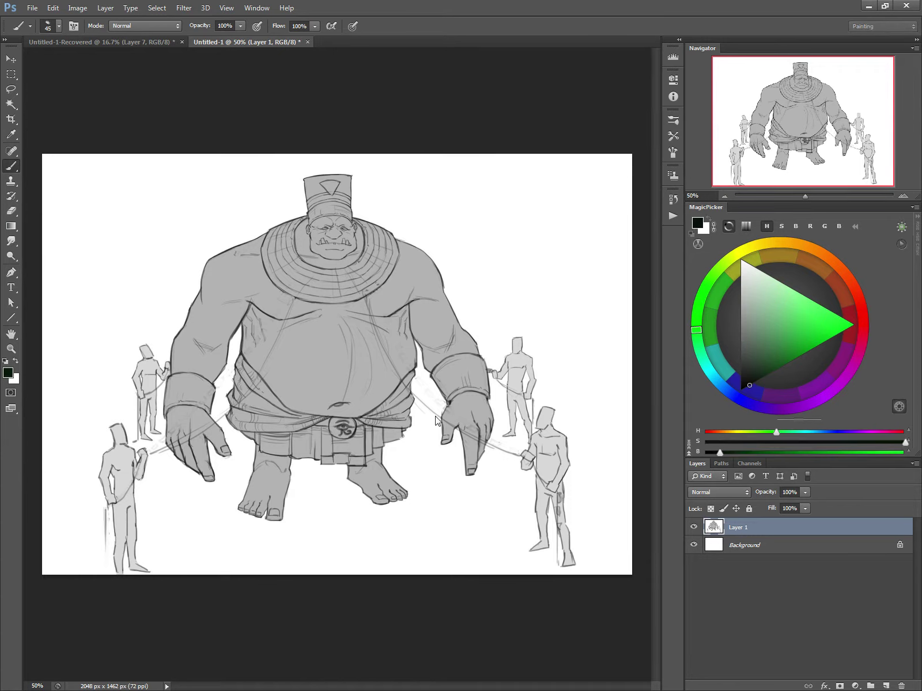
pyautogui.rightClick(470, 404)
pyautogui.write('10')
pyautogui.press('Return')
# Merge the giant drawing into the background and add a new layer filled with white above it
pyautogui.hotkey('ctrl', 'e')
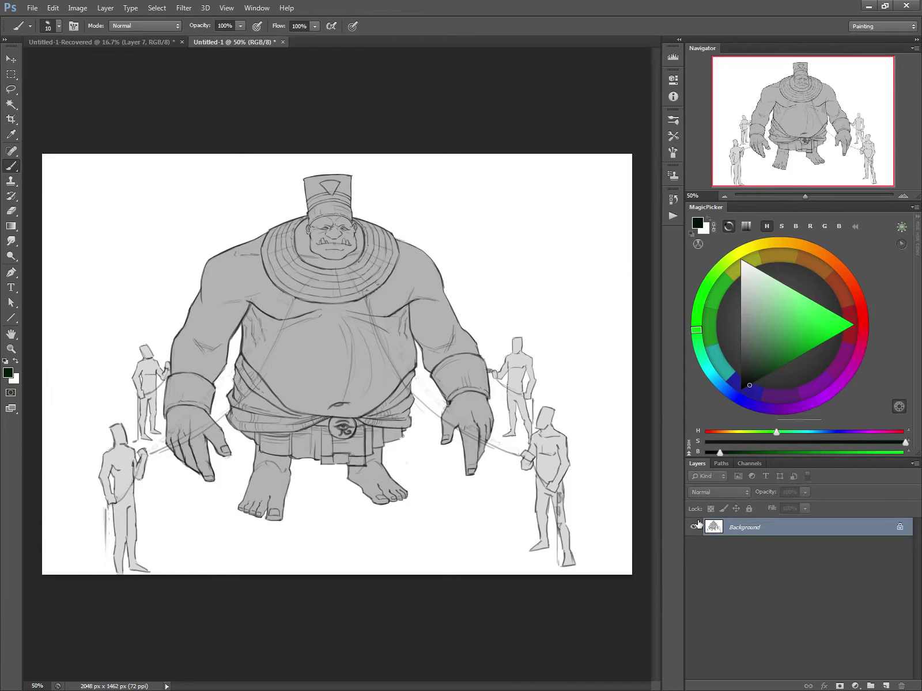
pyautogui.click(885, 686)
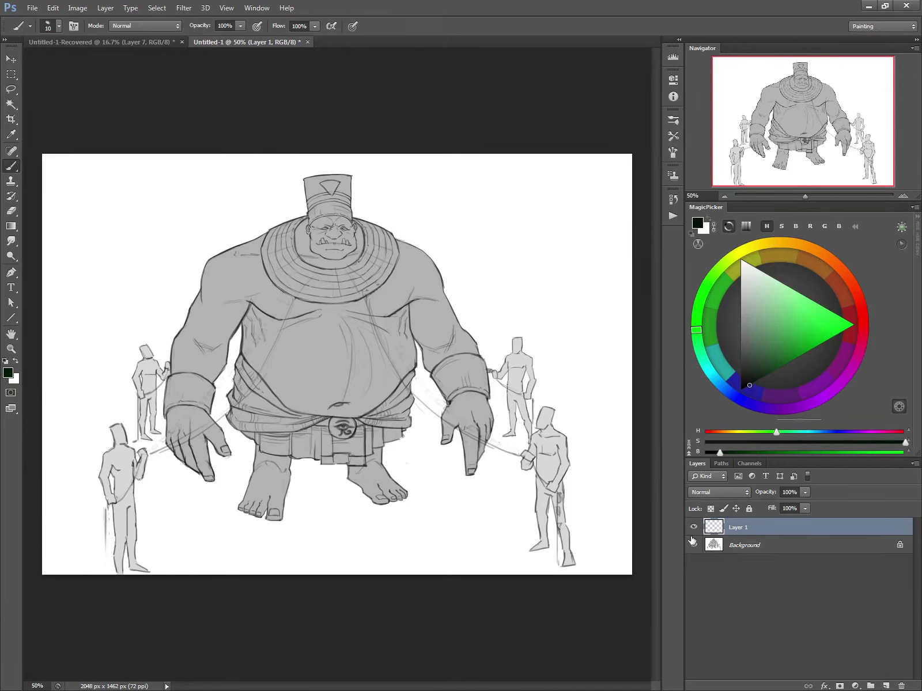
pyautogui.press('x')
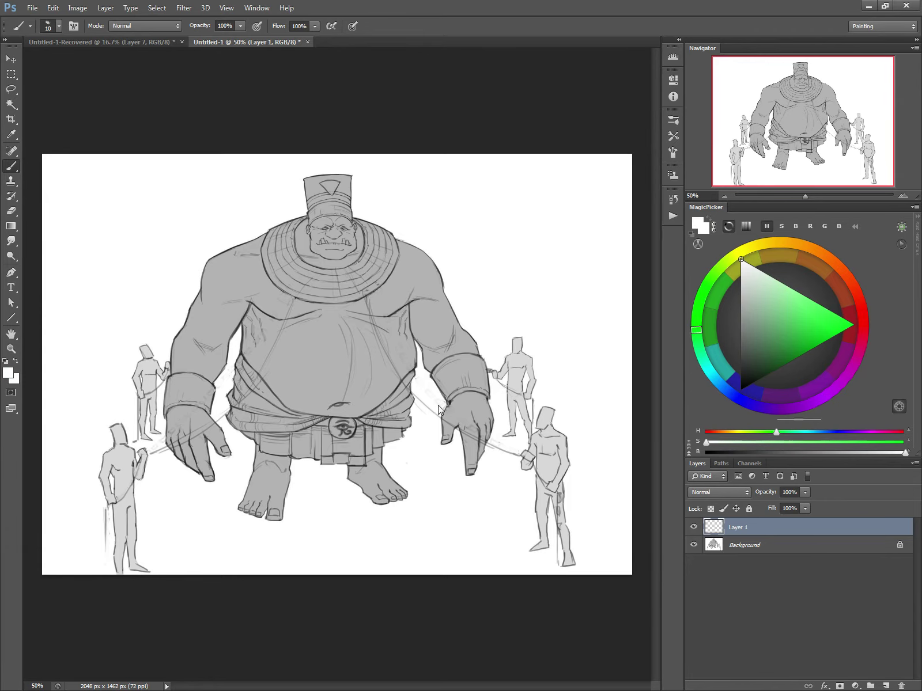
pyautogui.hotkey('alt', 'BackSpace')
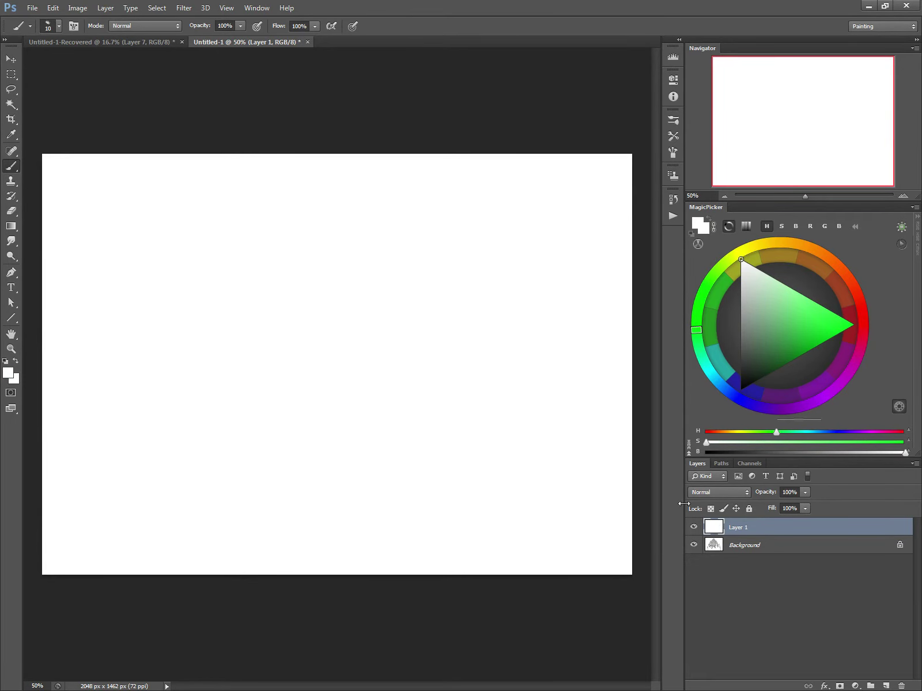
# Add a new layer above the white one and choose a very dark green for sketching
pyautogui.hotkey('ctrl', 'shift', 'n')
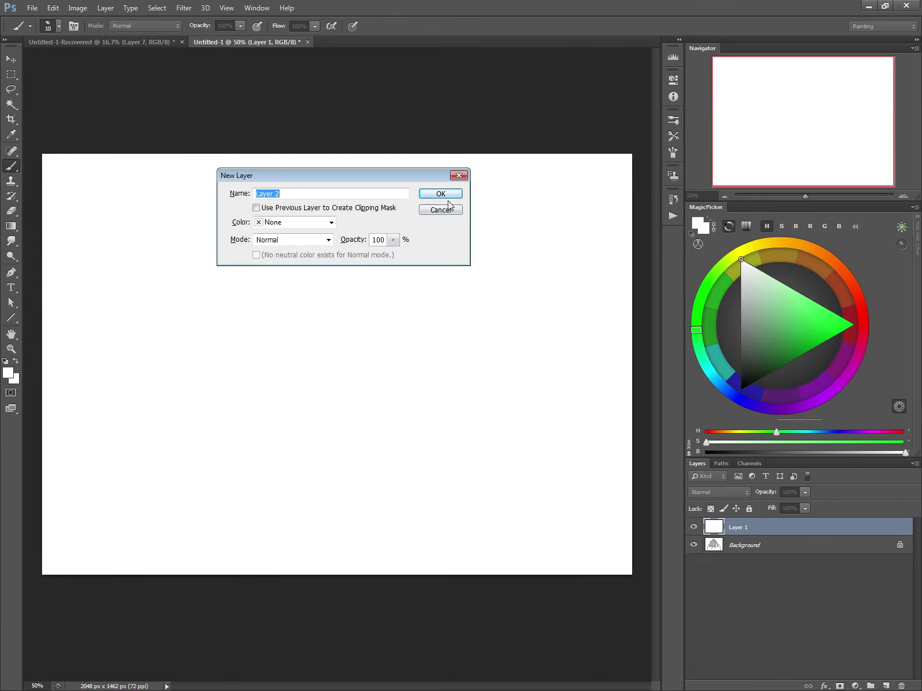
pyautogui.click(448, 197)
pyautogui.click(754, 375)
pyautogui.click(751, 380)
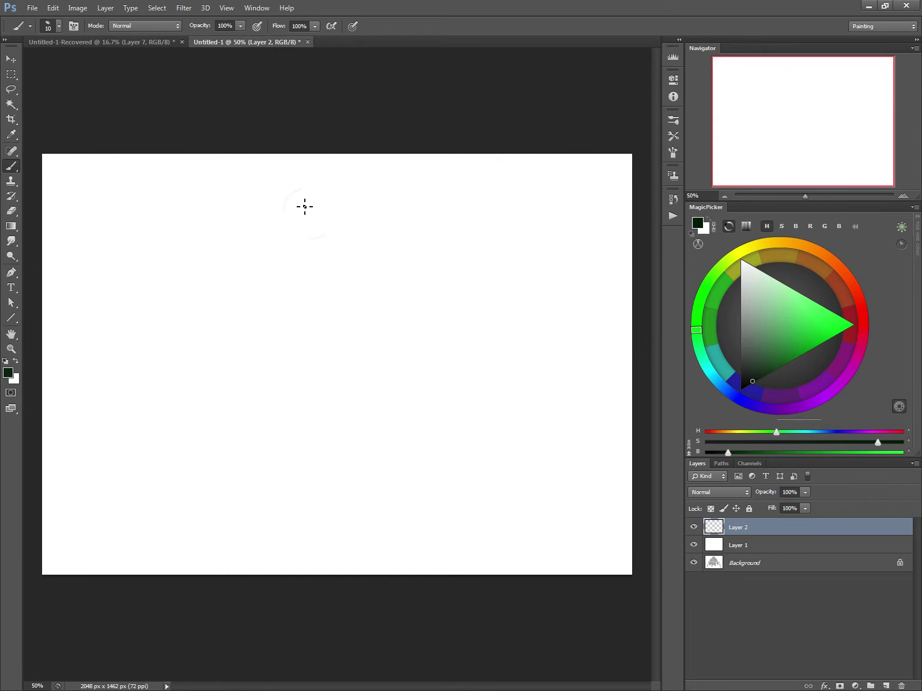
# Sketch a round head, sloping shoulders, an oval chest and the upper belly curve of a giant
pyautogui.moveTo(305, 206)
pyautogui.mouseDown()
pyautogui.moveTo(300, 179)
pyautogui.moveTo(319, 176)
pyautogui.moveTo(336, 212)
pyautogui.moveTo(292, 235)
pyautogui.moveTo(332, 217)
pyautogui.moveTo(390, 242)
pyautogui.moveTo(230, 236)
pyautogui.mouseUp()
pyautogui.moveTo(340, 211); pyautogui.dragTo(378, 317)
pyautogui.moveTo(259, 216)
pyautogui.mouseDown()
pyautogui.moveTo(382, 278)
pyautogui.moveTo(265, 326)
pyautogui.mouseUp()
pyautogui.moveTo(352, 218)
pyautogui.mouseDown()
pyautogui.moveTo(376, 317)
pyautogui.moveTo(416, 402)
pyautogui.mouseUp()
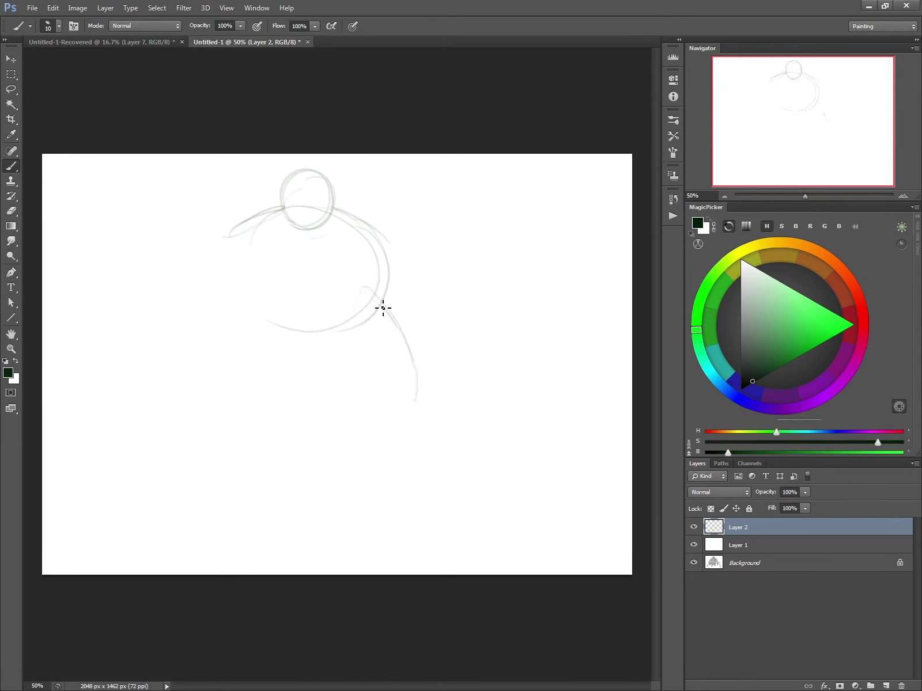
pyautogui.moveTo(364, 315)
pyautogui.mouseDown()
pyautogui.moveTo(299, 292)
pyautogui.moveTo(264, 303)
pyautogui.moveTo(238, 330)
pyautogui.mouseUp()
pyautogui.moveTo(231, 260)
pyautogui.mouseDown()
pyautogui.moveTo(374, 223)
pyautogui.moveTo(243, 259)
pyautogui.mouseUp()
# Sketch the giant's raised arm with a long diagonal chain line from its wrist, and the other arm bent with a fist
pyautogui.moveTo(407, 229)
pyautogui.mouseDown()
pyautogui.moveTo(398, 217)
pyautogui.moveTo(475, 232)
pyautogui.moveTo(415, 248)
pyautogui.moveTo(415, 195)
pyautogui.moveTo(388, 181)
pyautogui.moveTo(407, 196)
pyautogui.moveTo(424, 192)
pyautogui.moveTo(376, 203)
pyautogui.moveTo(441, 240)
pyautogui.moveTo(533, 387)
pyautogui.mouseUp()
pyautogui.moveTo(434, 216); pyautogui.dragTo(556, 407)
pyautogui.moveTo(235, 234)
pyautogui.mouseDown()
pyautogui.moveTo(206, 292)
pyautogui.moveTo(216, 313)
pyautogui.moveTo(198, 290)
pyautogui.moveTo(180, 321)
pyautogui.moveTo(220, 253)
pyautogui.moveTo(173, 311)
pyautogui.mouseUp()
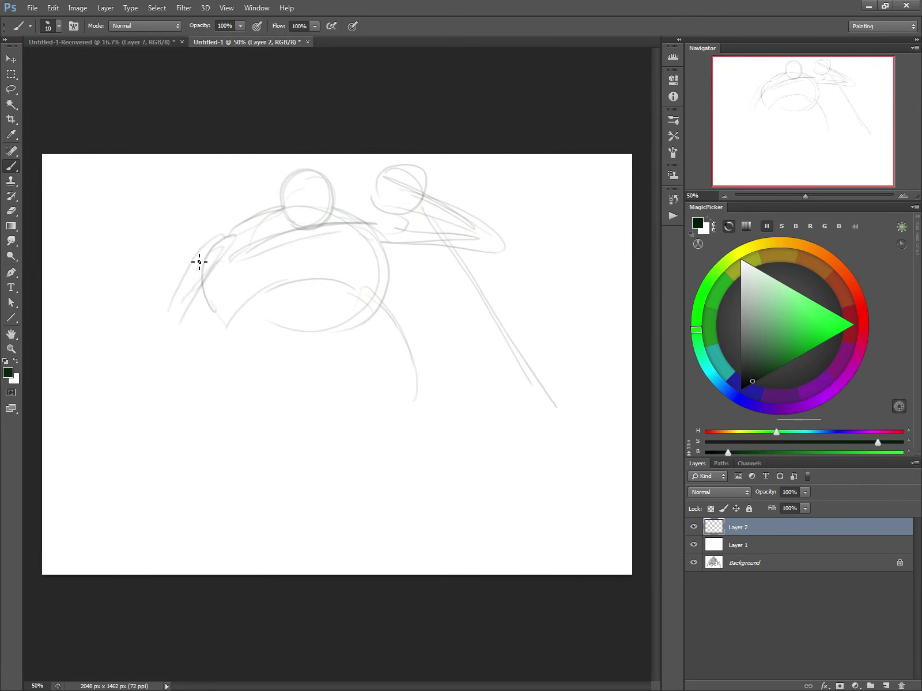
pyautogui.moveTo(196, 263); pyautogui.dragTo(148, 311)
pyautogui.moveTo(193, 264)
pyautogui.mouseDown()
pyautogui.moveTo(133, 323)
pyautogui.moveTo(207, 300)
pyautogui.moveTo(153, 338)
pyautogui.mouseUp()
pyautogui.moveTo(154, 337); pyautogui.dragTo(218, 311)
pyautogui.moveTo(140, 333)
pyautogui.mouseDown()
pyautogui.moveTo(164, 402)
pyautogui.moveTo(233, 402)
pyautogui.moveTo(232, 364)
pyautogui.moveTo(176, 383)
pyautogui.moveTo(182, 314)
pyautogui.moveTo(184, 335)
pyautogui.mouseUp()
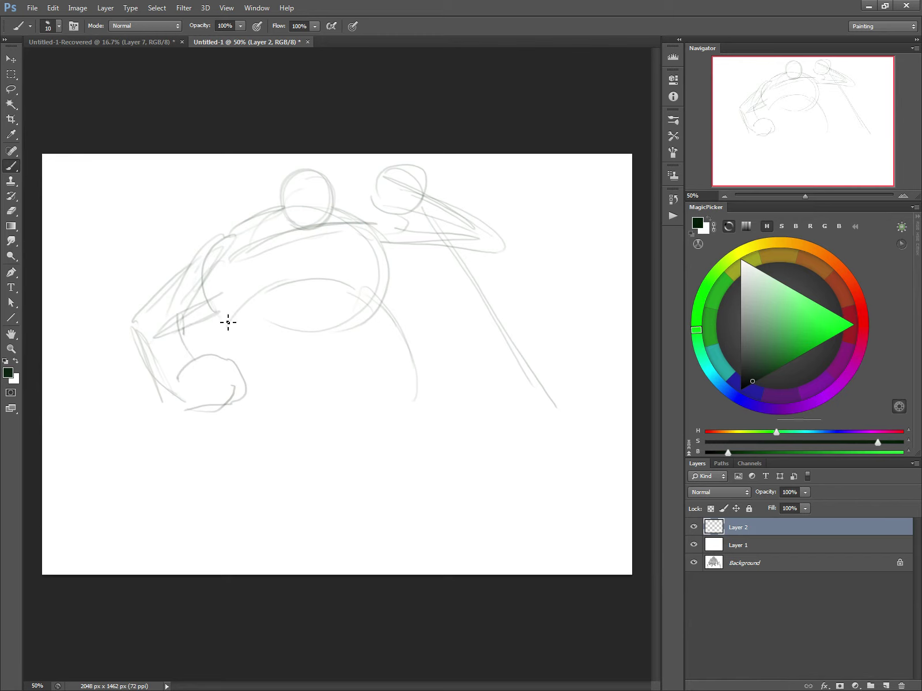
# Sketch the underside of the giant's belly and two short, wide-set legs with feet
pyautogui.moveTo(407, 398)
pyautogui.mouseDown()
pyautogui.moveTo(448, 439)
pyautogui.moveTo(376, 431)
pyautogui.moveTo(417, 459)
pyautogui.mouseUp()
pyautogui.moveTo(411, 417)
pyautogui.mouseDown()
pyautogui.moveTo(302, 440)
pyautogui.moveTo(377, 445)
pyautogui.mouseUp()
pyautogui.moveTo(258, 444); pyautogui.dragTo(374, 448)
pyautogui.moveTo(447, 435)
pyautogui.mouseDown()
pyautogui.moveTo(455, 512)
pyautogui.moveTo(473, 508)
pyautogui.moveTo(424, 518)
pyautogui.mouseUp()
pyautogui.moveTo(270, 444); pyautogui.dragTo(248, 465)
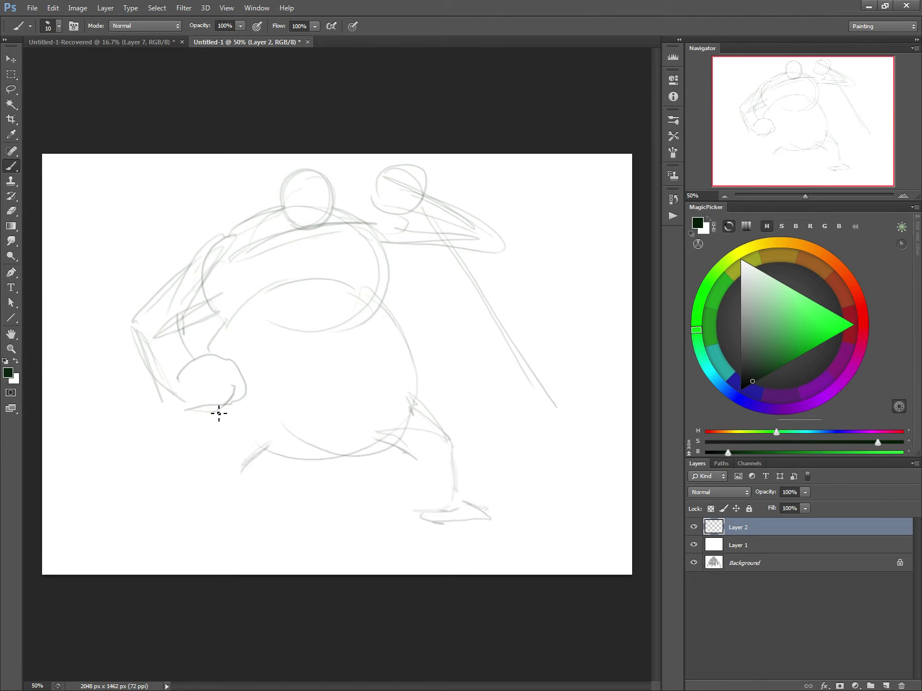
pyautogui.moveTo(215, 410)
pyautogui.mouseDown()
pyautogui.moveTo(207, 472)
pyautogui.moveTo(246, 469)
pyautogui.moveTo(273, 490)
pyautogui.moveTo(214, 491)
pyautogui.moveTo(227, 528)
pyautogui.moveTo(271, 518)
pyautogui.mouseUp()
pyautogui.moveTo(406, 472)
pyautogui.mouseDown()
pyautogui.moveTo(417, 537)
pyautogui.moveTo(438, 545)
pyautogui.moveTo(475, 522)
pyautogui.mouseUp()
# Extend the chain line to the lower right and sketch a small handler figure straining to pull on it
pyautogui.moveTo(527, 362); pyautogui.dragTo(570, 438)
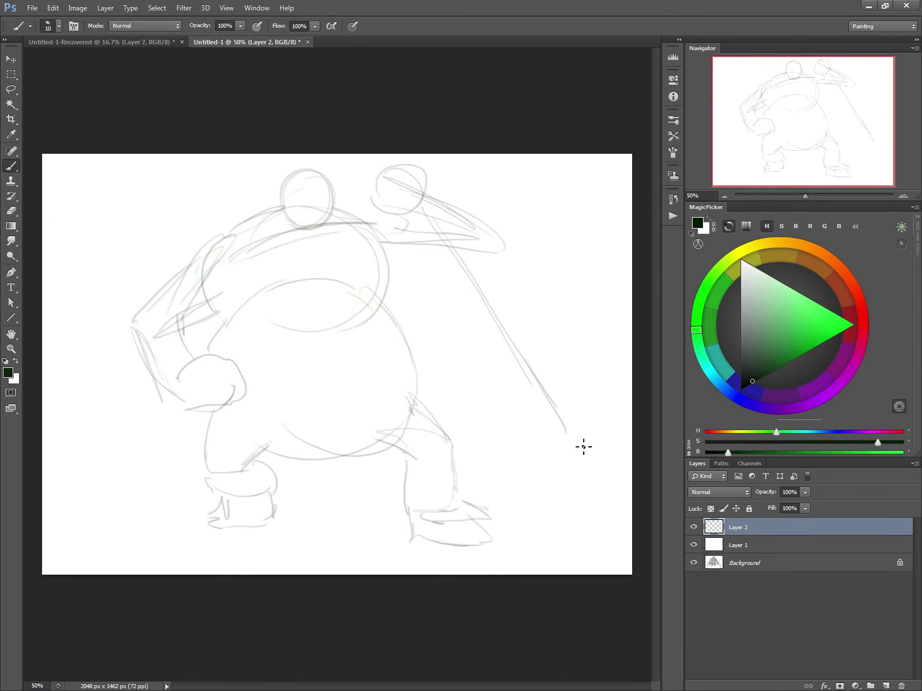
pyautogui.moveTo(605, 483); pyautogui.dragTo(582, 440)
pyautogui.moveTo(558, 412); pyautogui.dragTo(606, 477)
pyautogui.moveTo(540, 387); pyautogui.dragTo(576, 427)
pyautogui.moveTo(547, 391); pyautogui.dragTo(544, 397)
pyautogui.moveTo(573, 436); pyautogui.dragTo(595, 461)
pyautogui.moveTo(589, 404)
pyautogui.mouseDown()
pyautogui.moveTo(551, 480)
pyautogui.moveTo(516, 480)
pyautogui.moveTo(510, 530)
pyautogui.mouseUp()
pyautogui.moveTo(511, 481); pyautogui.dragTo(509, 516)
pyautogui.moveTo(551, 479); pyautogui.dragTo(556, 527)
pyautogui.moveTo(615, 483)
pyautogui.mouseDown()
pyautogui.moveTo(606, 489)
pyautogui.moveTo(616, 477)
pyautogui.moveTo(624, 512)
pyautogui.moveTo(628, 500)
pyautogui.moveTo(611, 494)
pyautogui.moveTo(601, 471)
pyautogui.moveTo(601, 528)
pyautogui.moveTo(621, 561)
pyautogui.mouseUp()
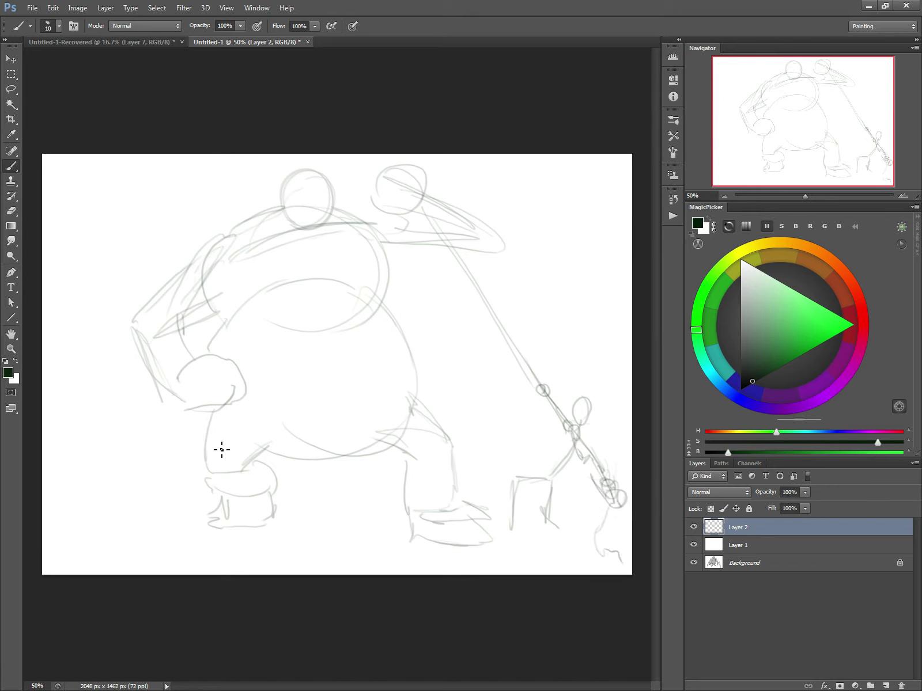
# Sketch a line with small gripping figures around the giant's lowered fist, and a chain line from the neck across the belly
pyautogui.moveTo(172, 384)
pyautogui.mouseDown()
pyautogui.moveTo(170, 376)
pyautogui.moveTo(134, 459)
pyautogui.mouseUp()
pyautogui.moveTo(226, 353)
pyautogui.mouseDown()
pyautogui.moveTo(276, 345)
pyautogui.moveTo(262, 331)
pyautogui.mouseUp()
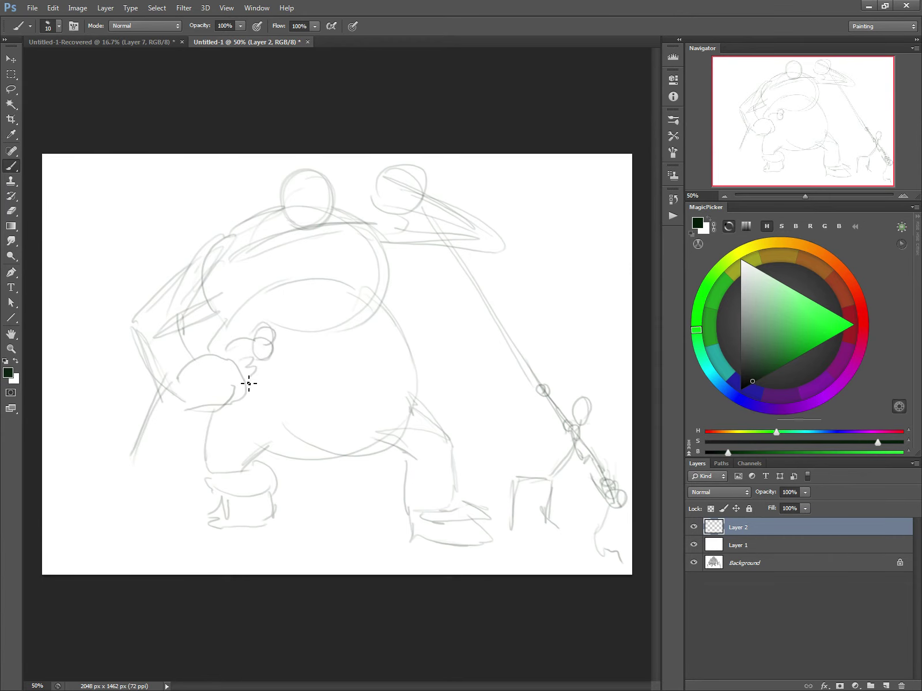
pyautogui.moveTo(174, 407)
pyautogui.mouseDown()
pyautogui.moveTo(208, 420)
pyautogui.moveTo(167, 434)
pyautogui.moveTo(179, 452)
pyautogui.moveTo(152, 438)
pyautogui.mouseUp()
pyautogui.moveTo(94, 467)
pyautogui.mouseDown()
pyautogui.moveTo(127, 467)
pyautogui.moveTo(139, 430)
pyautogui.mouseUp()
pyautogui.moveTo(206, 491)
pyautogui.mouseDown()
pyautogui.moveTo(164, 494)
pyautogui.moveTo(173, 500)
pyautogui.mouseUp()
pyautogui.moveTo(323, 227); pyautogui.dragTo(386, 368)
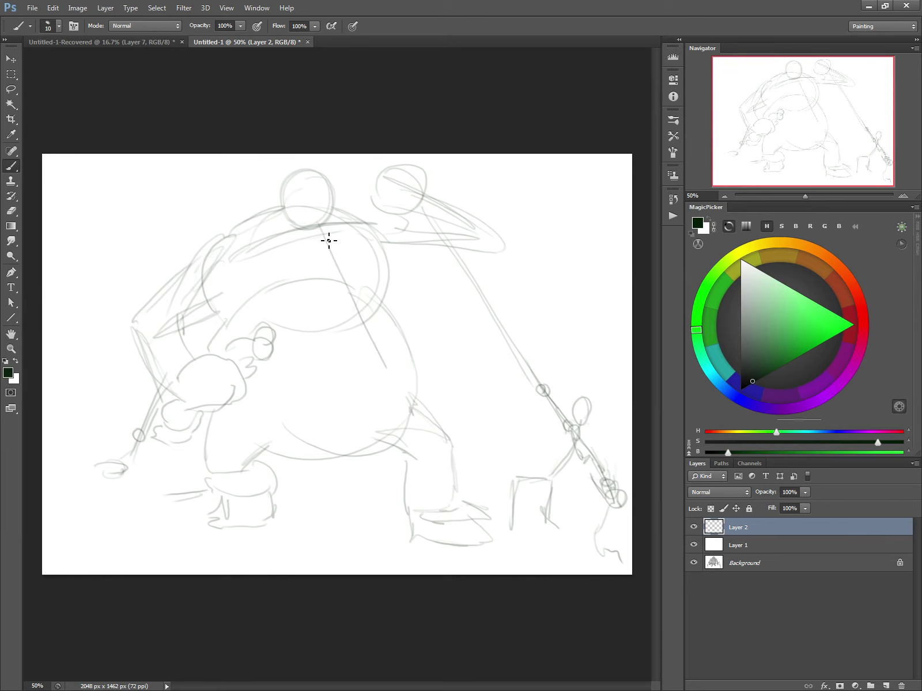
pyautogui.moveTo(337, 254); pyautogui.dragTo(415, 423)
# Hide the first pose sketch and add a new empty layer above it
pyautogui.click(694, 527)
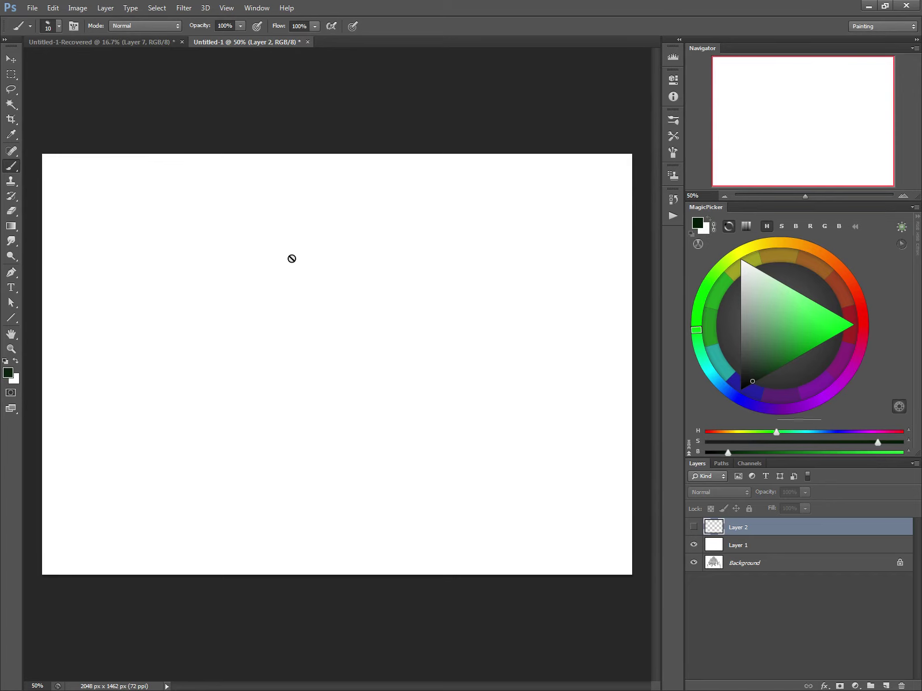
pyautogui.hotkey('ctrl', 'shift', 'n')
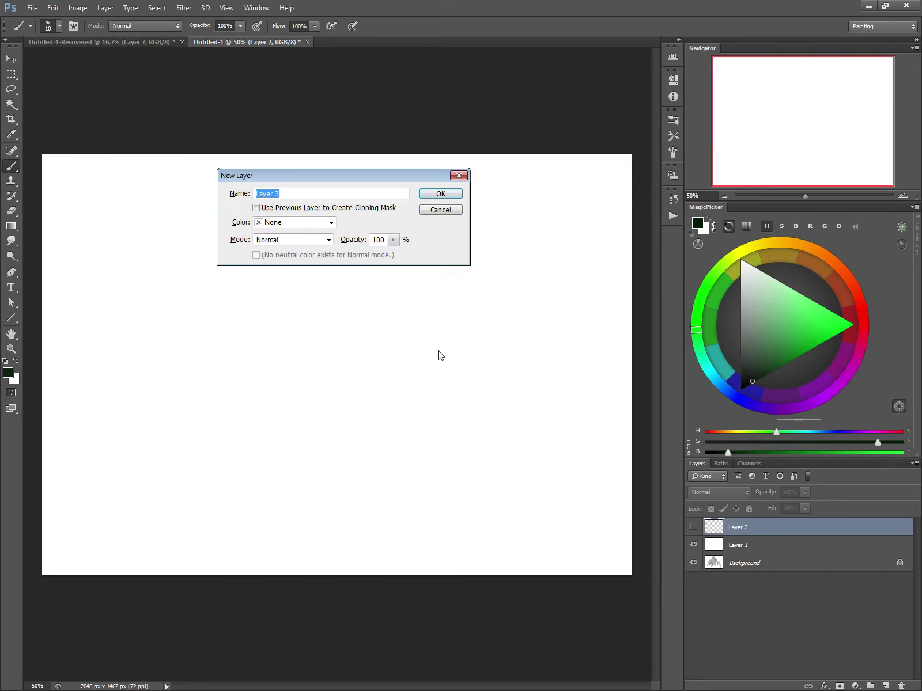
pyautogui.click(452, 196)
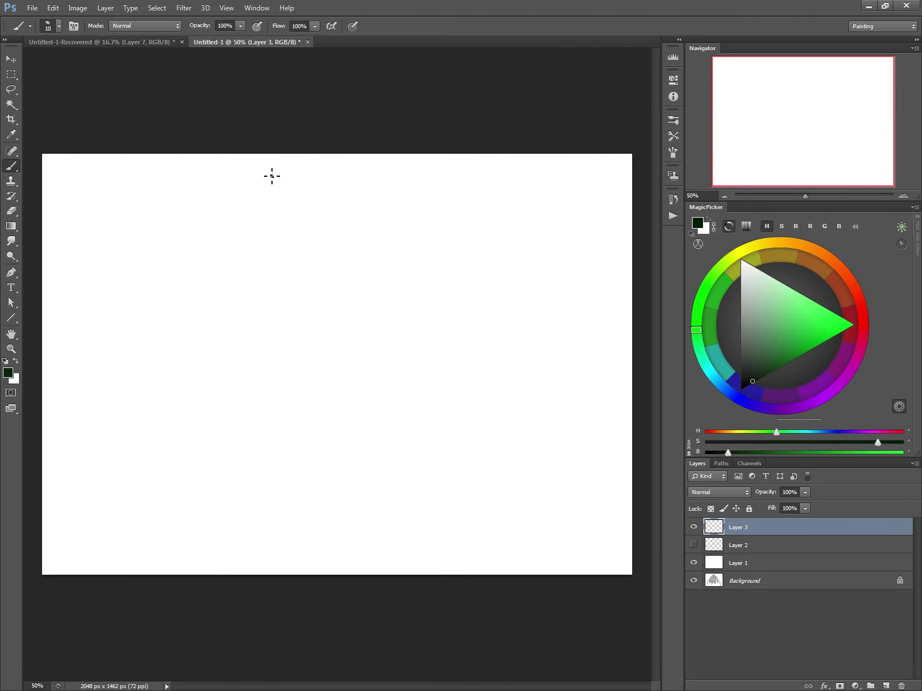
# Rough in a second giant from stacked circles for the head, chest and large belly
pyautogui.moveTo(296, 200)
pyautogui.mouseDown()
pyautogui.moveTo(255, 224)
pyautogui.moveTo(249, 179)
pyautogui.moveTo(253, 225)
pyautogui.mouseUp()
pyautogui.moveTo(317, 241)
pyautogui.mouseDown()
pyautogui.moveTo(317, 271)
pyautogui.moveTo(284, 302)
pyautogui.moveTo(347, 337)
pyautogui.mouseUp()
pyautogui.moveTo(276, 288); pyautogui.dragTo(326, 424)
pyautogui.moveTo(212, 278)
pyautogui.mouseDown()
pyautogui.moveTo(175, 308)
pyautogui.moveTo(298, 440)
pyautogui.moveTo(379, 368)
pyautogui.moveTo(281, 455)
pyautogui.moveTo(368, 372)
pyautogui.moveTo(314, 274)
pyautogui.mouseUp()
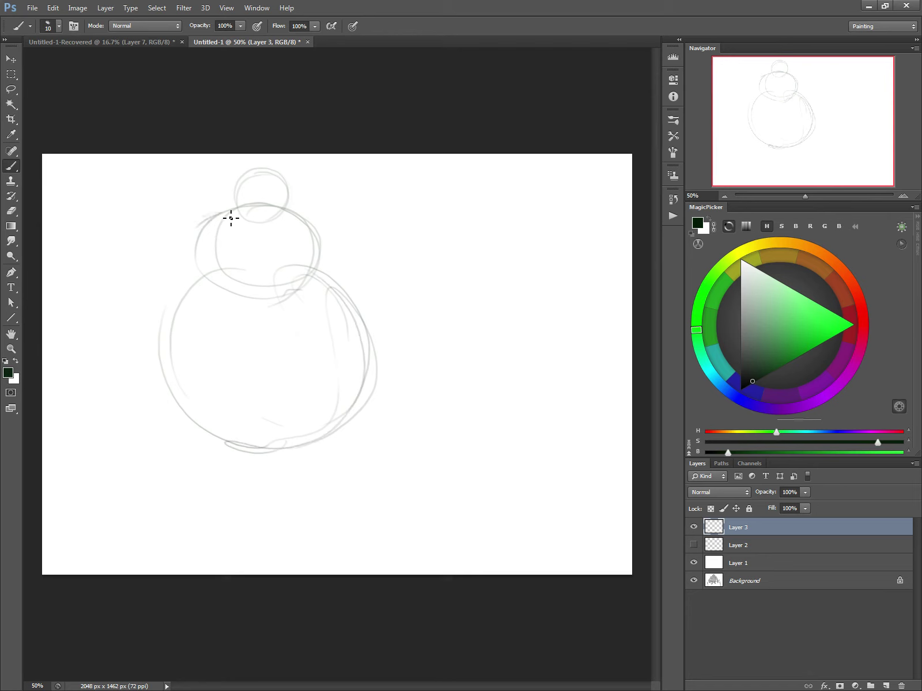
# Sketch the second giant's sloping shoulders and long arms hanging down at both sides of the belly
pyautogui.moveTo(227, 214); pyautogui.dragTo(187, 231)
pyautogui.moveTo(295, 216)
pyautogui.mouseDown()
pyautogui.moveTo(337, 237)
pyautogui.moveTo(329, 243)
pyautogui.mouseUp()
pyautogui.moveTo(189, 241)
pyautogui.mouseDown()
pyautogui.moveTo(178, 277)
pyautogui.moveTo(140, 327)
pyautogui.moveTo(163, 372)
pyautogui.mouseUp()
pyautogui.moveTo(133, 333)
pyautogui.mouseDown()
pyautogui.moveTo(155, 435)
pyautogui.moveTo(129, 453)
pyautogui.moveTo(166, 464)
pyautogui.mouseUp()
pyautogui.moveTo(182, 382); pyautogui.dragTo(175, 458)
pyautogui.moveTo(338, 235)
pyautogui.mouseDown()
pyautogui.moveTo(389, 350)
pyautogui.moveTo(414, 443)
pyautogui.moveTo(369, 439)
pyautogui.moveTo(373, 453)
pyautogui.mouseUp()
# Draw a slack chain line from the giant's neck to a small standing handler figure at the lower right
pyautogui.moveTo(264, 218)
pyautogui.mouseDown()
pyautogui.moveTo(333, 419)
pyautogui.moveTo(485, 453)
pyautogui.mouseUp()
pyautogui.moveTo(526, 418)
pyautogui.mouseDown()
pyautogui.moveTo(529, 469)
pyautogui.moveTo(498, 446)
pyautogui.moveTo(500, 493)
pyautogui.moveTo(525, 516)
pyautogui.moveTo(502, 527)
pyautogui.moveTo(505, 558)
pyautogui.moveTo(529, 551)
pyautogui.moveTo(521, 568)
pyautogui.moveTo(494, 560)
pyautogui.moveTo(499, 500)
pyautogui.mouseUp()
pyautogui.moveTo(496, 488)
pyautogui.mouseDown()
pyautogui.moveTo(494, 457)
pyautogui.moveTo(486, 482)
pyautogui.moveTo(526, 468)
pyautogui.moveTo(535, 486)
pyautogui.mouseUp()
pyautogui.moveTo(507, 446)
pyautogui.mouseDown()
pyautogui.moveTo(525, 464)
pyautogui.moveTo(499, 473)
pyautogui.mouseUp()
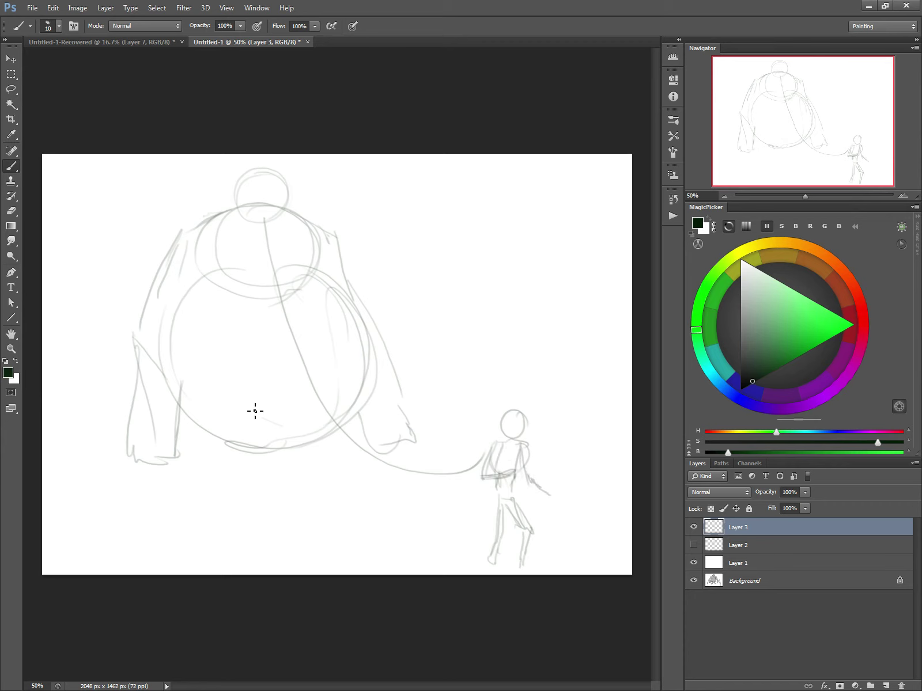
# Sketch slack chain lines hanging from the giant's neck and looping below the belly to both wrists
pyautogui.moveTo(333, 447); pyautogui.dragTo(332, 479)
pyautogui.moveTo(267, 218)
pyautogui.mouseDown()
pyautogui.moveTo(334, 425)
pyautogui.moveTo(173, 457)
pyautogui.mouseUp()
pyautogui.moveTo(167, 407); pyautogui.dragTo(176, 456)
pyautogui.moveTo(357, 407)
pyautogui.mouseDown()
pyautogui.moveTo(420, 403)
pyautogui.moveTo(369, 429)
pyautogui.mouseUp()
pyautogui.moveTo(358, 406)
pyautogui.mouseDown()
pyautogui.moveTo(366, 432)
pyautogui.moveTo(339, 461)
pyautogui.moveTo(369, 455)
pyautogui.moveTo(381, 417)
pyautogui.mouseUp()
pyautogui.moveTo(329, 442); pyautogui.dragTo(384, 448)
# Draw a collar around the giant's neck and heavy cuffs around both wrists
pyautogui.moveTo(238, 218)
pyautogui.mouseDown()
pyautogui.moveTo(288, 208)
pyautogui.moveTo(233, 211)
pyautogui.moveTo(292, 234)
pyautogui.moveTo(301, 216)
pyautogui.moveTo(268, 228)
pyautogui.moveTo(242, 212)
pyautogui.moveTo(296, 214)
pyautogui.moveTo(290, 223)
pyautogui.moveTo(294, 206)
pyautogui.mouseUp()
pyautogui.moveTo(229, 202); pyautogui.dragTo(237, 200)
pyautogui.moveTo(182, 409)
pyautogui.mouseDown()
pyautogui.moveTo(181, 461)
pyautogui.moveTo(128, 451)
pyautogui.mouseUp()
pyautogui.moveTo(143, 403)
pyautogui.mouseDown()
pyautogui.moveTo(119, 397)
pyautogui.moveTo(109, 447)
pyautogui.mouseUp()
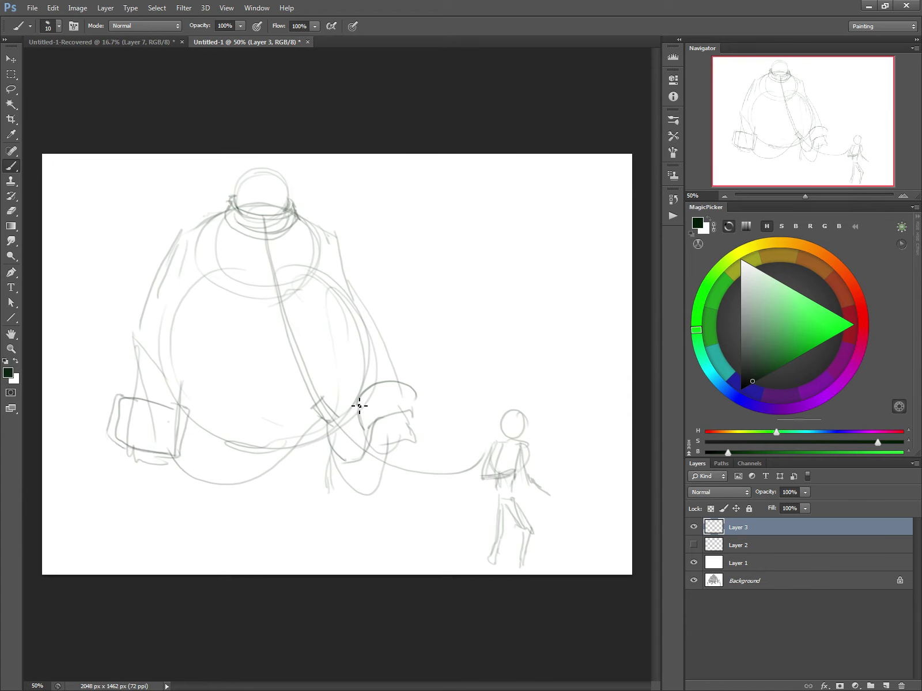
pyautogui.moveTo(418, 397)
pyautogui.mouseDown()
pyautogui.moveTo(416, 424)
pyautogui.moveTo(394, 416)
pyautogui.moveTo(392, 382)
pyautogui.moveTo(366, 388)
pyautogui.mouseUp()
pyautogui.moveTo(184, 412); pyautogui.dragTo(111, 397)
# Sketch short legs beneath the belly and a horizontal horizon line behind the figures
pyautogui.moveTo(322, 458); pyautogui.dragTo(319, 491)
pyautogui.moveTo(201, 429)
pyautogui.mouseDown()
pyautogui.moveTo(207, 488)
pyautogui.moveTo(197, 493)
pyautogui.moveTo(227, 507)
pyautogui.mouseUp()
pyautogui.moveTo(231, 459); pyautogui.dragTo(241, 500)
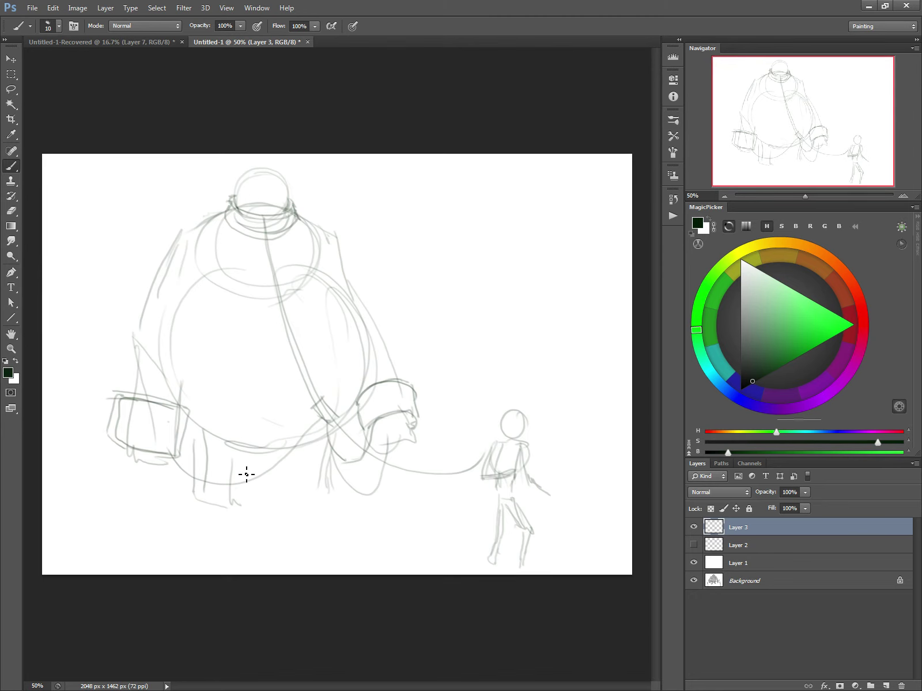
pyautogui.moveTo(52, 437); pyautogui.dragTo(573, 438)
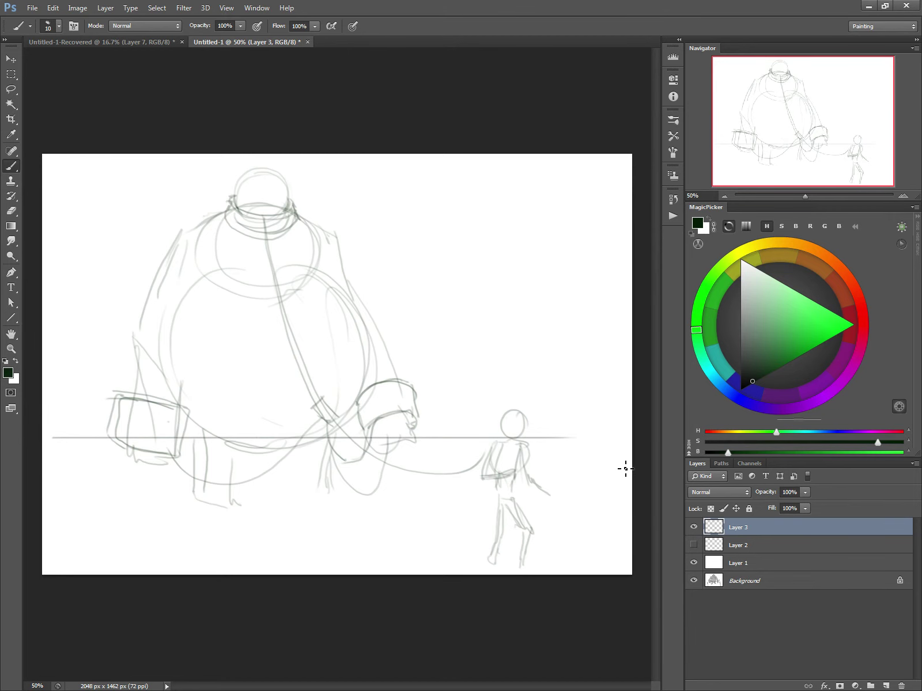
# Hide both pose sketches and the white layer, and add a new layer directly above the background drawing
pyautogui.moveTo(693, 542); pyautogui.dragTo(693, 527)
pyautogui.click(692, 562)
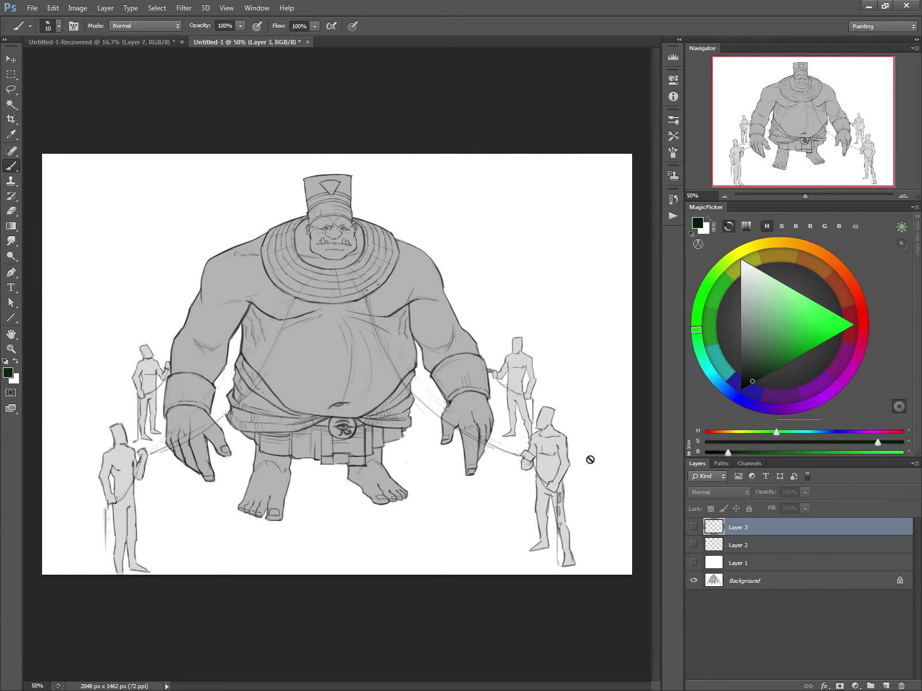
pyautogui.click(723, 568)
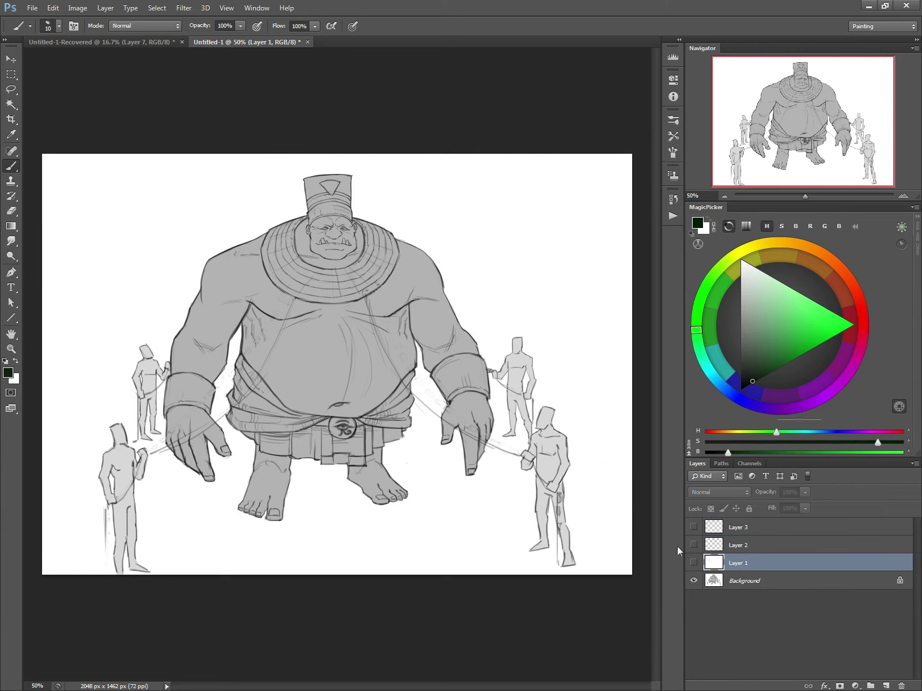
pyautogui.click(717, 583)
pyautogui.hotkey('ctrl', 'shift', 'n')
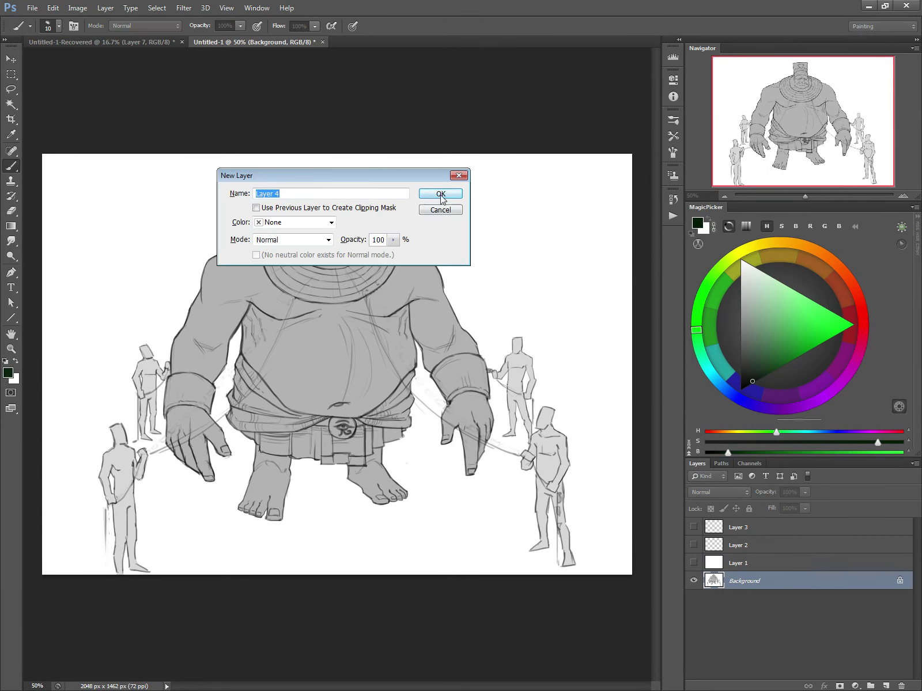
pyautogui.click(436, 192)
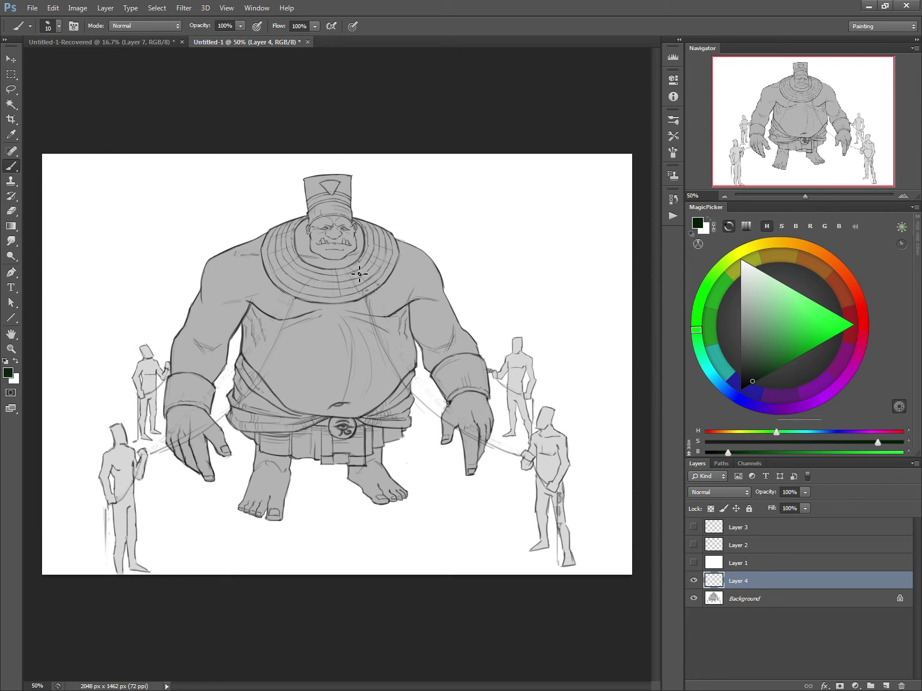
# Draw two chain brackets on the front of the giant's collar and thicken the collar's outer rim
pyautogui.moveTo(358, 268)
pyautogui.mouseDown()
pyautogui.moveTo(366, 294)
pyautogui.moveTo(353, 271)
pyautogui.moveTo(365, 268)
pyautogui.moveTo(373, 285)
pyautogui.moveTo(293, 275)
pyautogui.moveTo(295, 291)
pyautogui.moveTo(311, 274)
pyautogui.moveTo(296, 270)
pyautogui.moveTo(283, 295)
pyautogui.mouseUp()
pyautogui.moveTo(287, 298)
pyautogui.mouseDown()
pyautogui.moveTo(335, 314)
pyautogui.moveTo(366, 306)
pyautogui.moveTo(403, 254)
pyautogui.mouseUp()
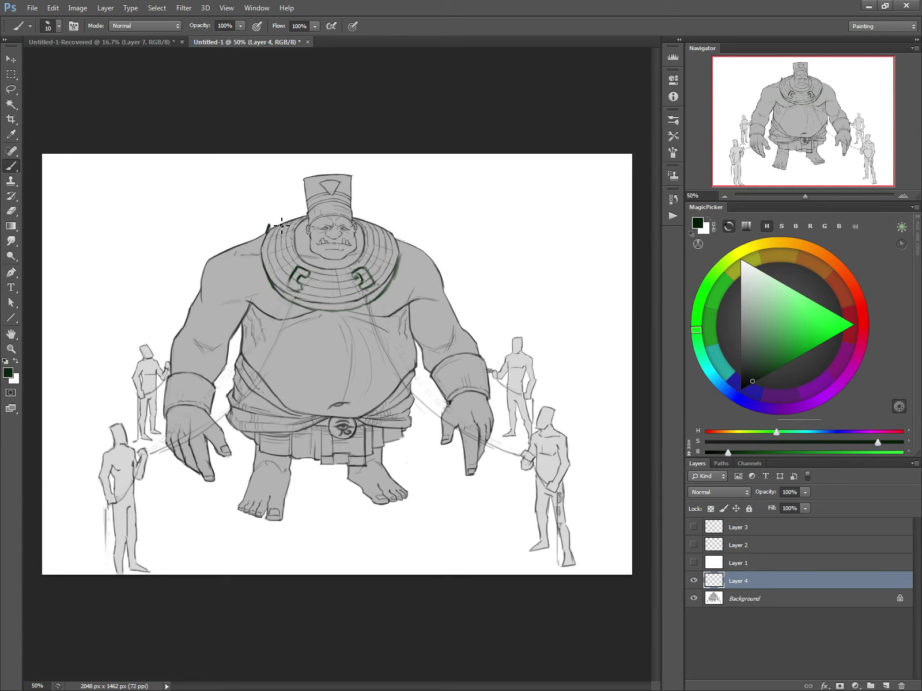
pyautogui.moveTo(268, 227)
pyautogui.mouseDown()
pyautogui.moveTo(306, 212)
pyautogui.moveTo(381, 221)
pyautogui.moveTo(396, 238)
pyautogui.moveTo(389, 228)
pyautogui.mouseUp()
pyautogui.moveTo(273, 229)
pyautogui.mouseDown()
pyautogui.moveTo(303, 211)
pyautogui.moveTo(269, 227)
pyautogui.mouseUp()
# Thicken the outlines of both wrist cuffs and add round studs and chain loops to them
pyautogui.moveTo(219, 380)
pyautogui.mouseDown()
pyautogui.moveTo(170, 369)
pyautogui.moveTo(220, 380)
pyautogui.moveTo(218, 410)
pyautogui.moveTo(208, 412)
pyautogui.mouseUp()
pyautogui.moveTo(169, 372)
pyautogui.mouseDown()
pyautogui.moveTo(167, 417)
pyautogui.moveTo(151, 406)
pyautogui.moveTo(156, 385)
pyautogui.moveTo(151, 403)
pyautogui.moveTo(163, 401)
pyautogui.mouseUp()
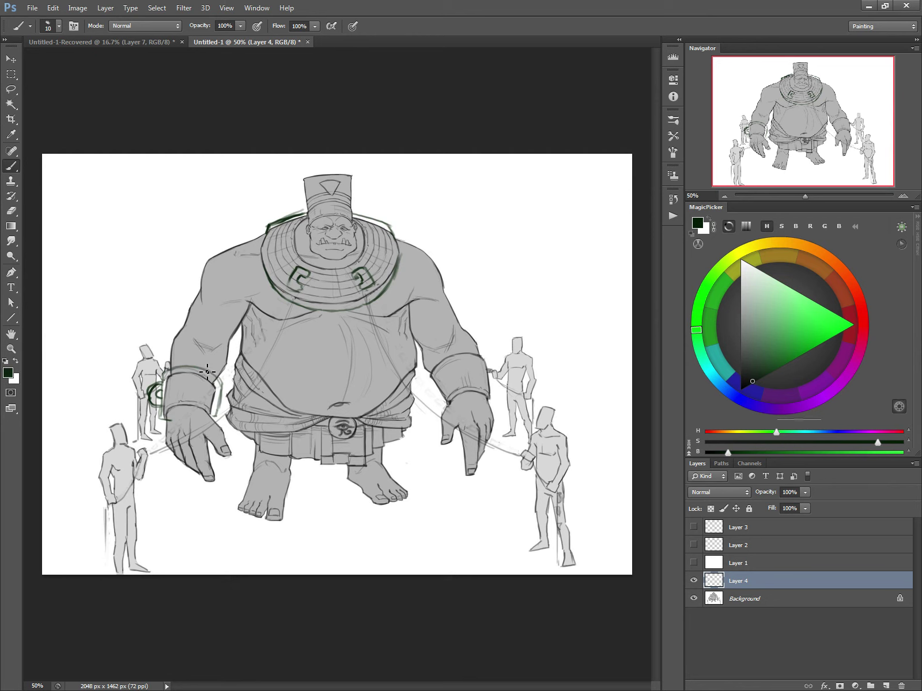
pyautogui.moveTo(205, 375); pyautogui.dragTo(212, 415)
pyautogui.moveTo(434, 367); pyautogui.dragTo(449, 402)
pyautogui.hotkey('ctrl', 'z')
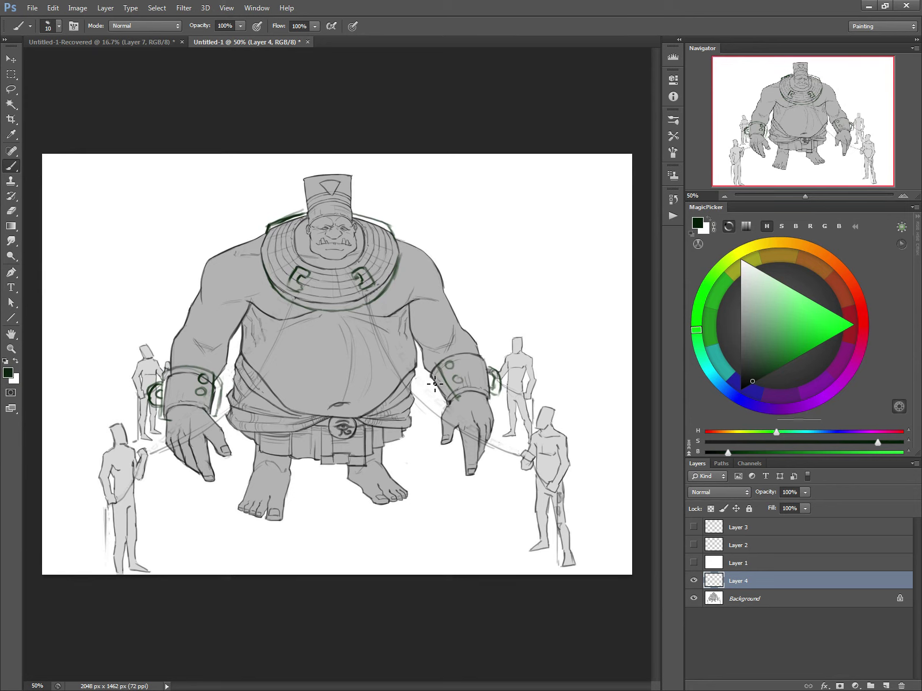
pyautogui.moveTo(429, 390)
pyautogui.mouseDown()
pyautogui.moveTo(448, 409)
pyautogui.moveTo(493, 412)
pyautogui.moveTo(493, 362)
pyautogui.mouseUp()
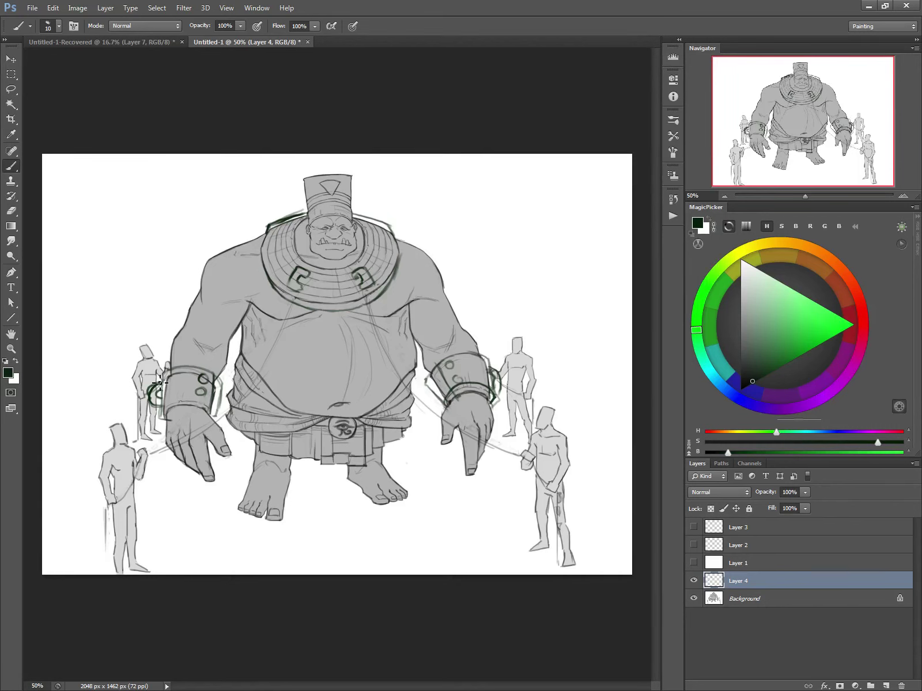
pyautogui.moveTo(209, 412)
pyautogui.mouseDown()
pyautogui.moveTo(167, 404)
pyautogui.moveTo(199, 403)
pyautogui.mouseUp()
# Draw a chain guide line from the collar bracket down the belly, and choose the crescent-shaped 941 brush preset at 15 px
pyautogui.moveTo(378, 332); pyautogui.dragTo(418, 401)
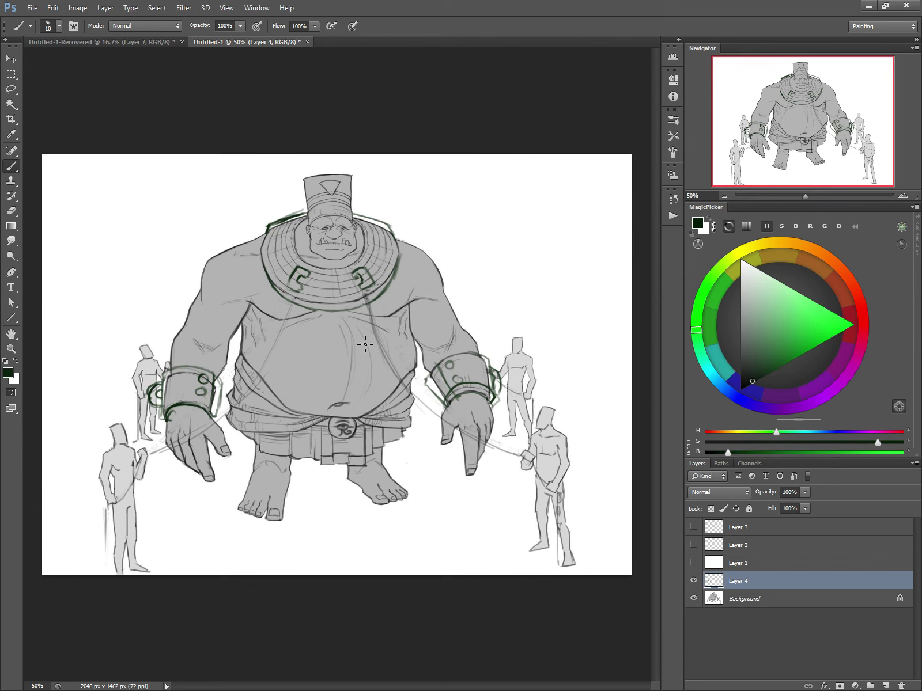
pyautogui.rightClick(395, 321)
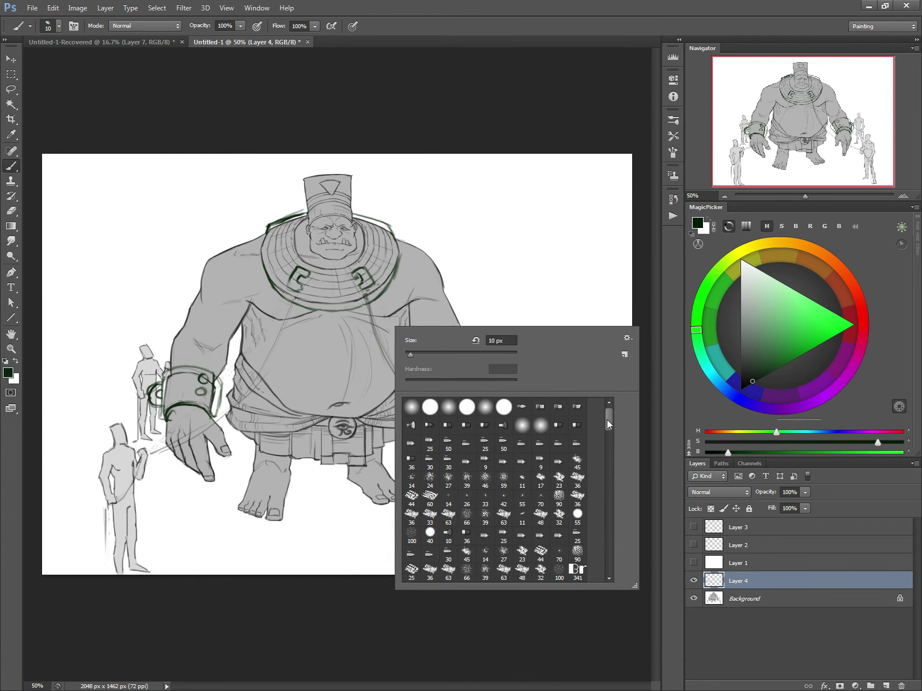
pyautogui.moveTo(606, 419)
pyautogui.mouseDown()
pyautogui.moveTo(622, 473)
pyautogui.moveTo(617, 561)
pyautogui.mouseUp()
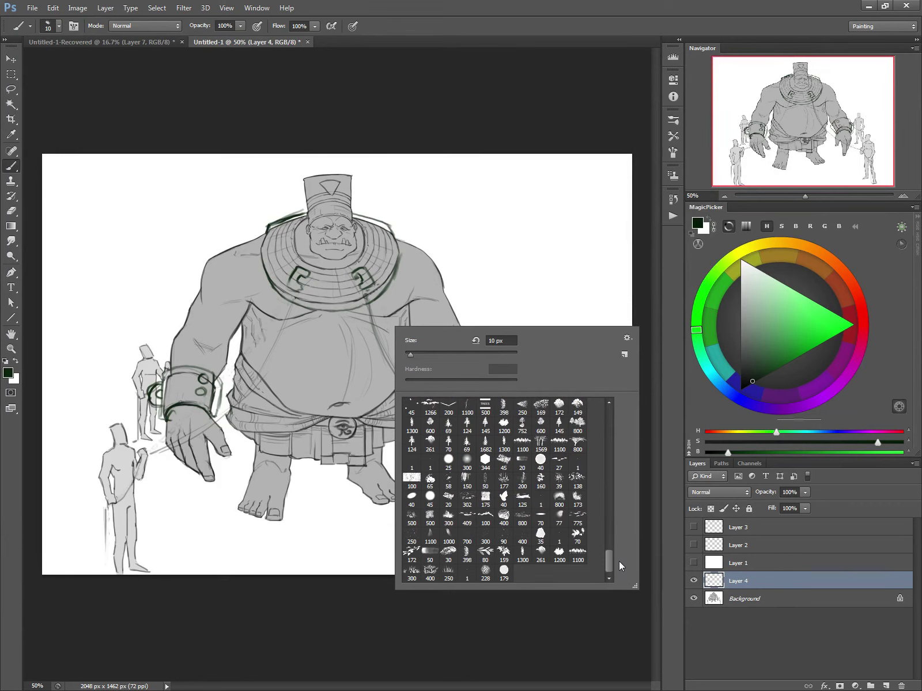
pyautogui.moveTo(619, 561); pyautogui.dragTo(623, 449)
pyautogui.click(503, 479)
pyautogui.moveTo(418, 351); pyautogui.dragTo(413, 351)
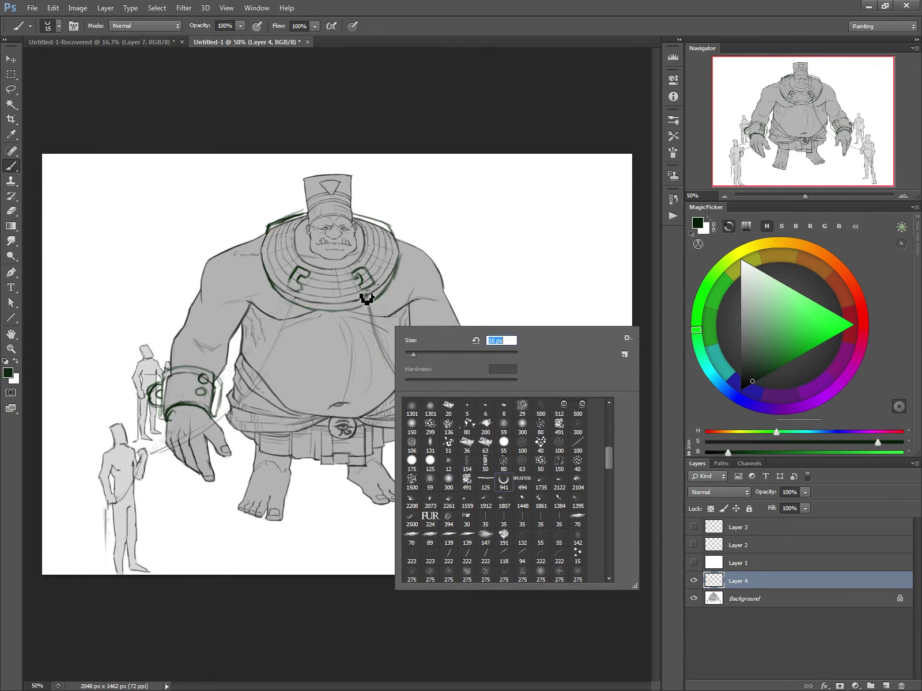
# Draw curved chains from both collar brackets down to the two front handlers, and hang two short chain loops between the brackets
pyautogui.press('Return')
pyautogui.moveTo(364, 288)
pyautogui.mouseDown()
pyautogui.moveTo(398, 369)
pyautogui.moveTo(521, 473)
pyautogui.mouseUp()
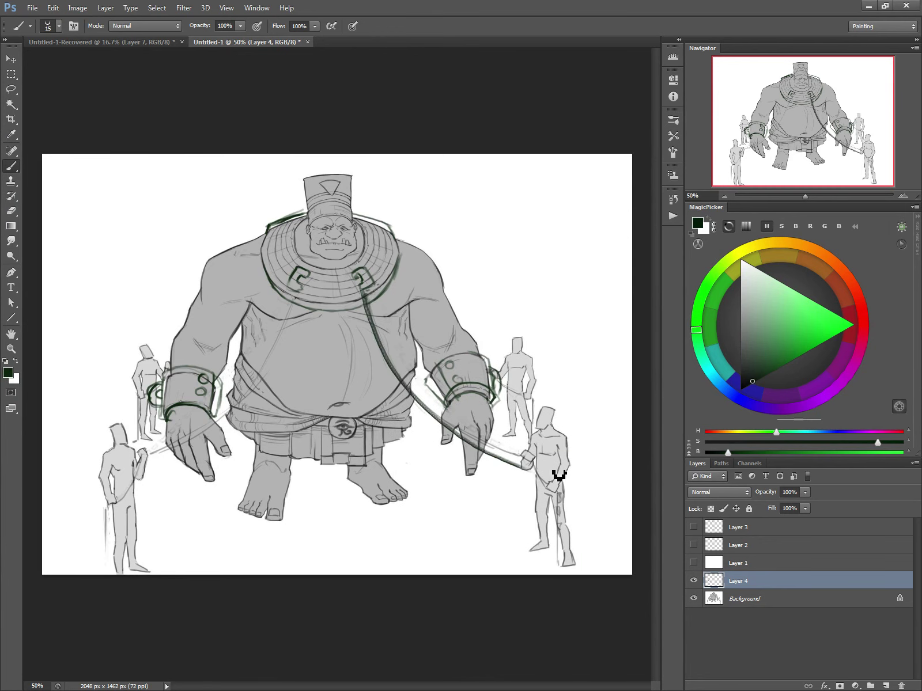
pyautogui.moveTo(300, 292)
pyautogui.mouseDown()
pyautogui.moveTo(279, 363)
pyautogui.moveTo(155, 459)
pyautogui.mouseUp()
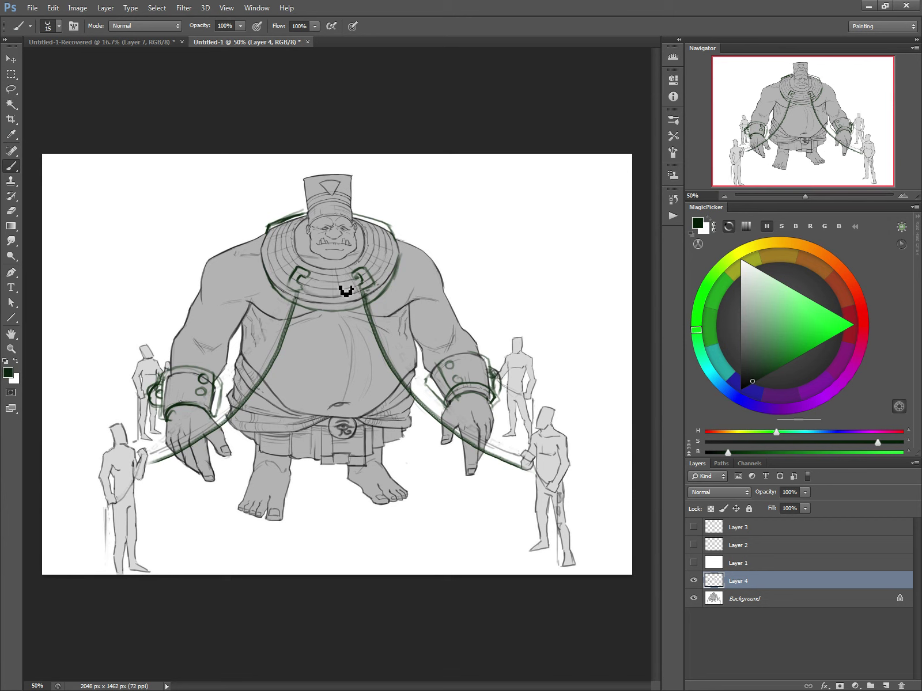
pyautogui.moveTo(303, 294); pyautogui.dragTo(363, 286)
pyautogui.moveTo(304, 291); pyautogui.dragTo(361, 292)
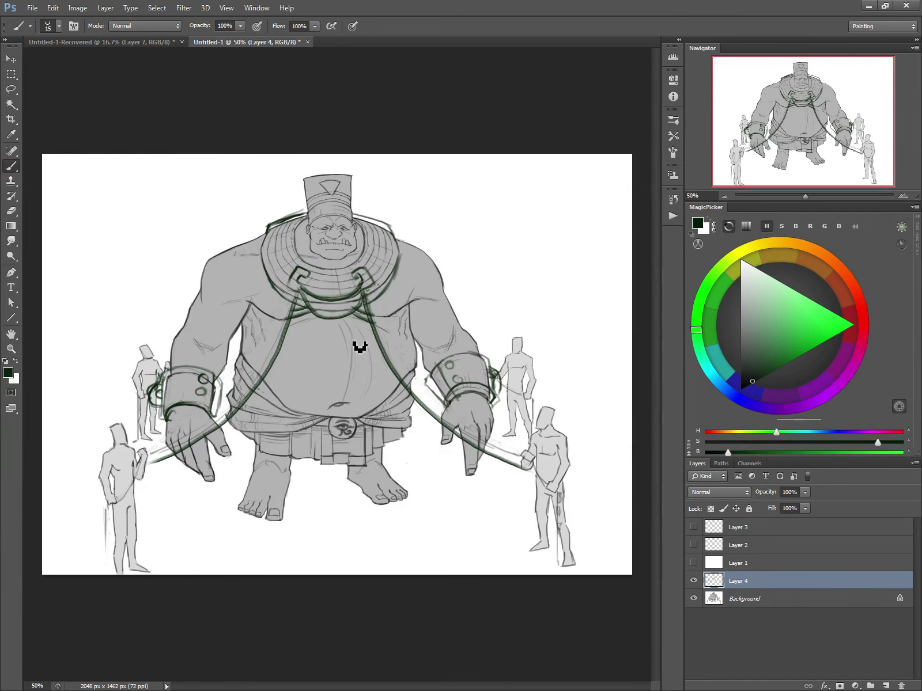
# Enlarge the brush to 25 px and trace ridged links along both long chains from the collar to the handlers
pyautogui.press(']')
pyautogui.moveTo(535, 472)
pyautogui.mouseDown()
pyautogui.moveTo(552, 497)
pyautogui.moveTo(412, 392)
pyautogui.moveTo(350, 287)
pyautogui.moveTo(185, 464)
pyautogui.moveTo(153, 465)
pyautogui.mouseUp()
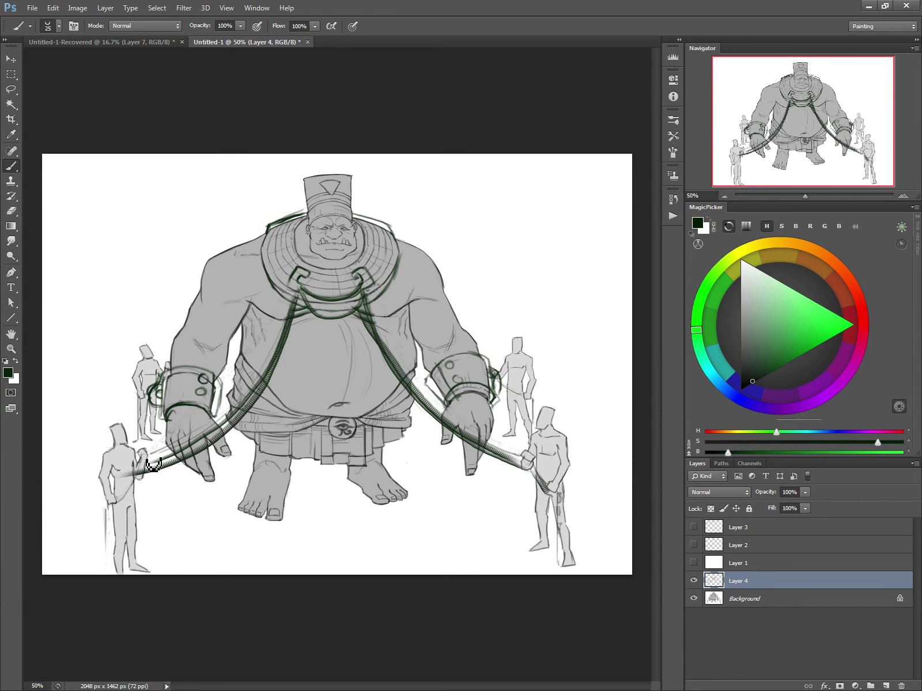
pyautogui.moveTo(295, 318)
pyautogui.mouseDown()
pyautogui.moveTo(271, 366)
pyautogui.moveTo(221, 414)
pyautogui.moveTo(198, 457)
pyautogui.mouseUp()
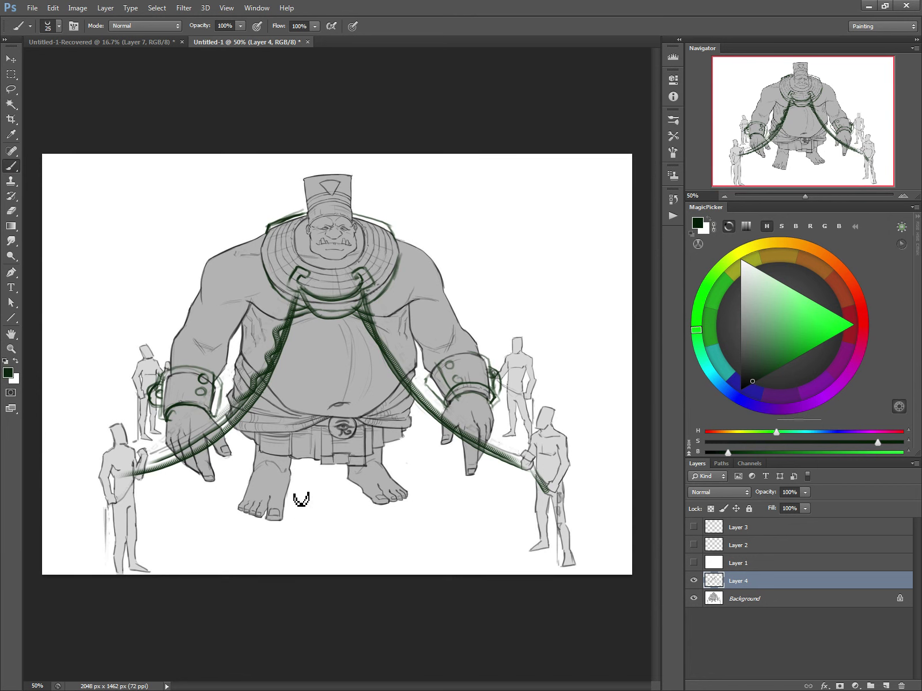
# Choose the 20 px brush preset, test it on the giant's belly, and turn off its Scattering and Dual Brush options
pyautogui.rightClick(315, 383)
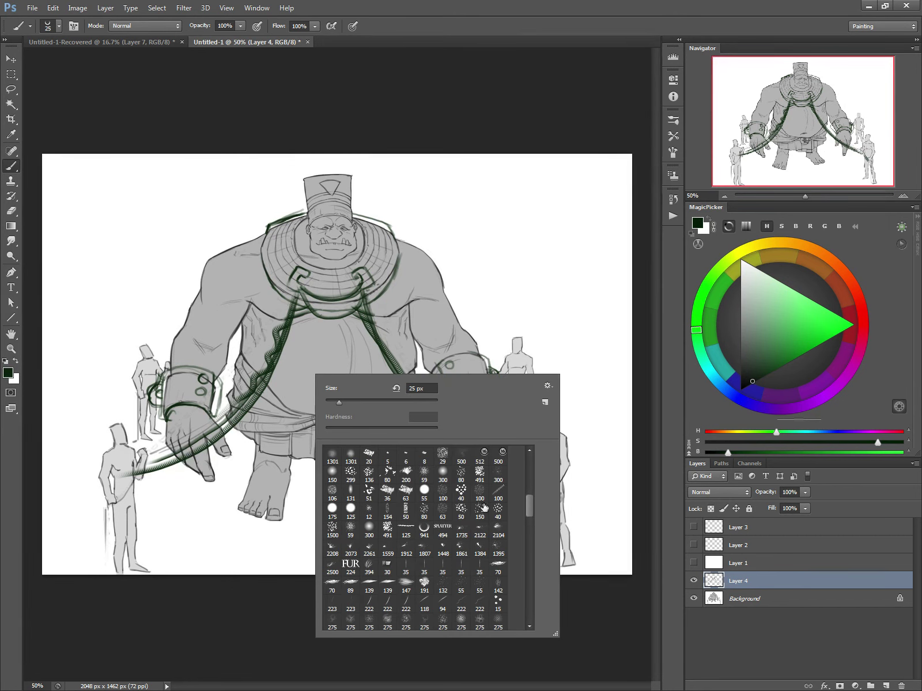
pyautogui.click(368, 453)
pyautogui.moveTo(295, 383); pyautogui.dragTo(288, 403)
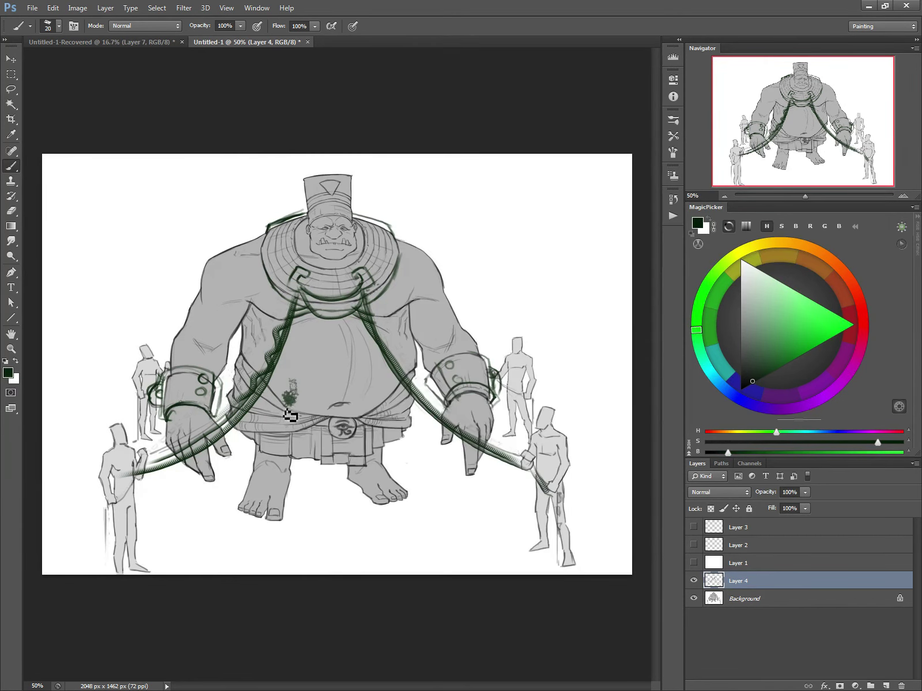
pyautogui.click(672, 152)
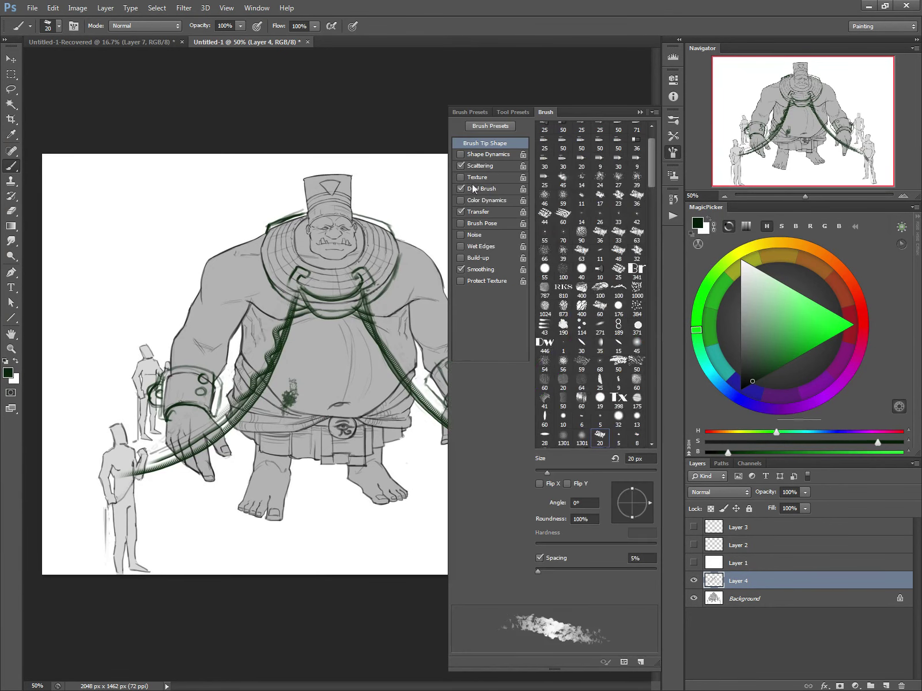
pyautogui.click(460, 165)
pyautogui.click(460, 189)
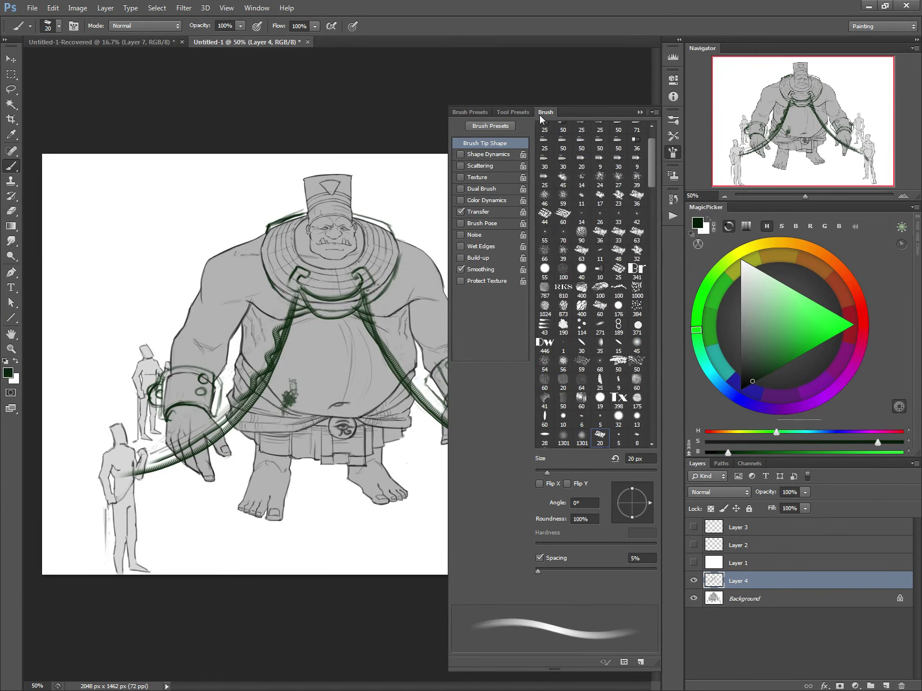
pyautogui.click(540, 115)
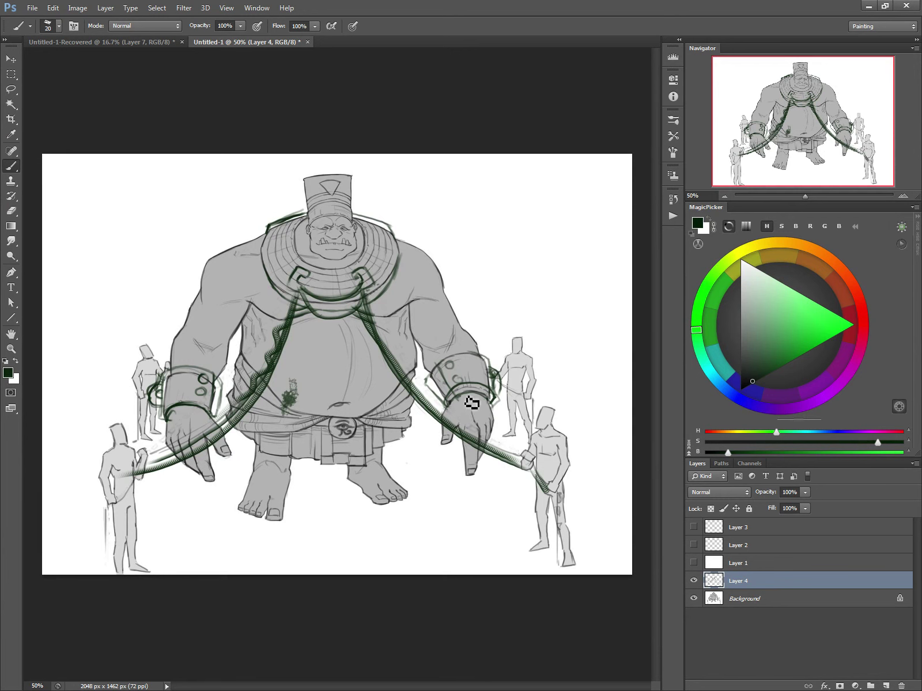
# On the Background layer, lasso the giant's left arm, scale it to about 84% width and 82% height, and shift it slightly towards the body
pyautogui.click(713, 598)
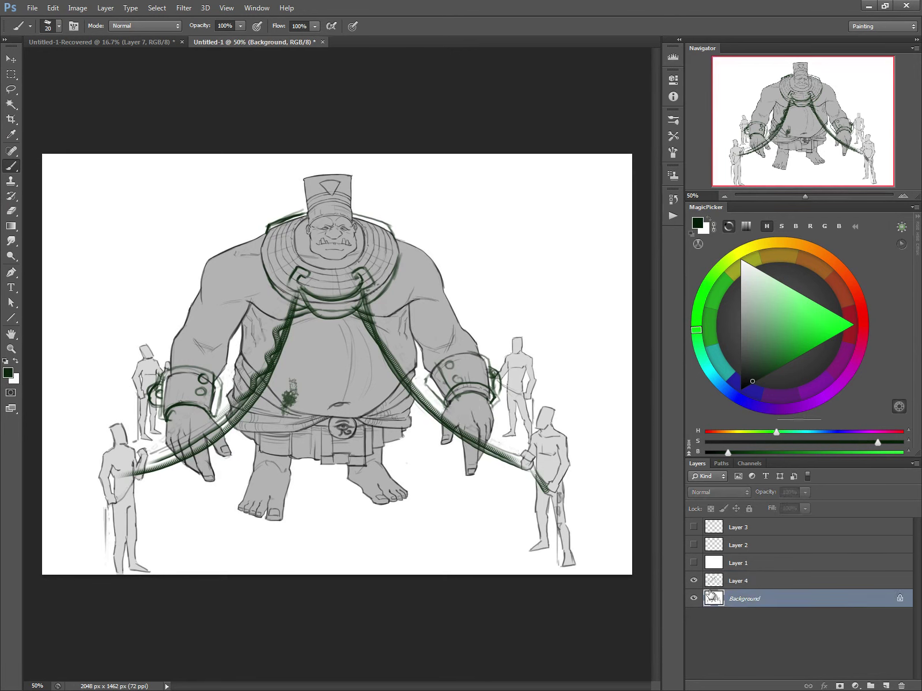
pyautogui.click(12, 90)
pyautogui.moveTo(427, 250)
pyautogui.mouseDown()
pyautogui.moveTo(411, 288)
pyautogui.moveTo(416, 344)
pyautogui.moveTo(459, 485)
pyautogui.moveTo(506, 416)
pyautogui.moveTo(473, 292)
pyautogui.moveTo(431, 245)
pyautogui.mouseUp()
pyautogui.rightClick(464, 368)
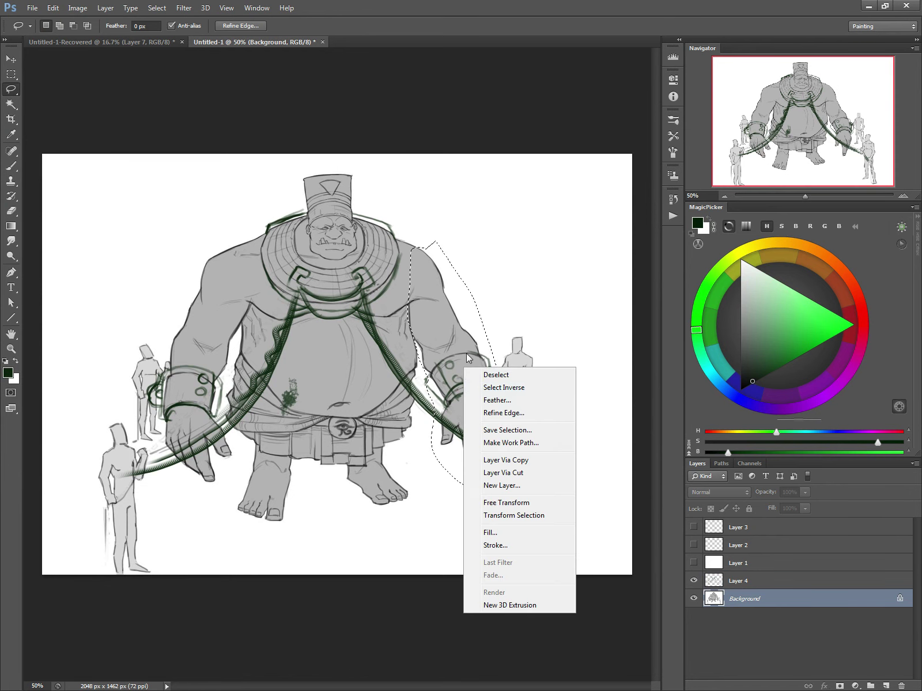
pyautogui.click(491, 504)
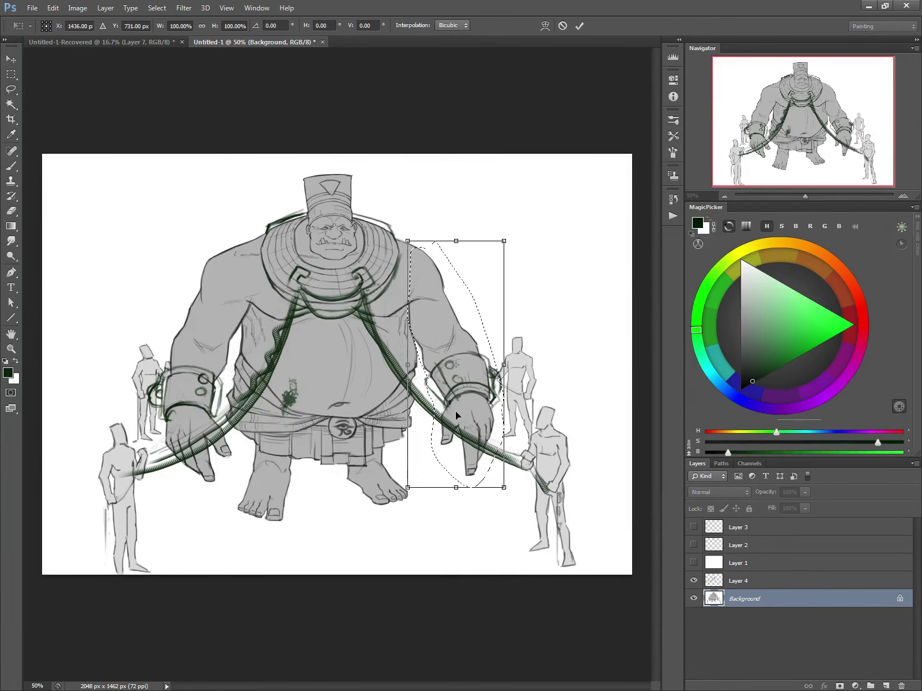
pyautogui.moveTo(504, 487); pyautogui.dragTo(448, 443)
pyautogui.moveTo(436, 333); pyautogui.dragTo(429, 333)
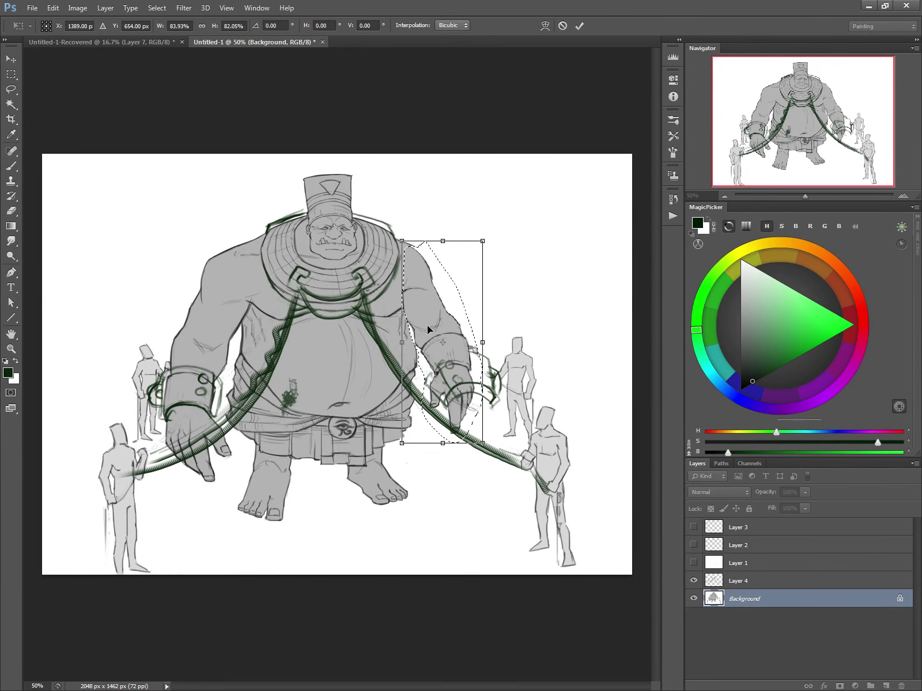
pyautogui.press('Return')
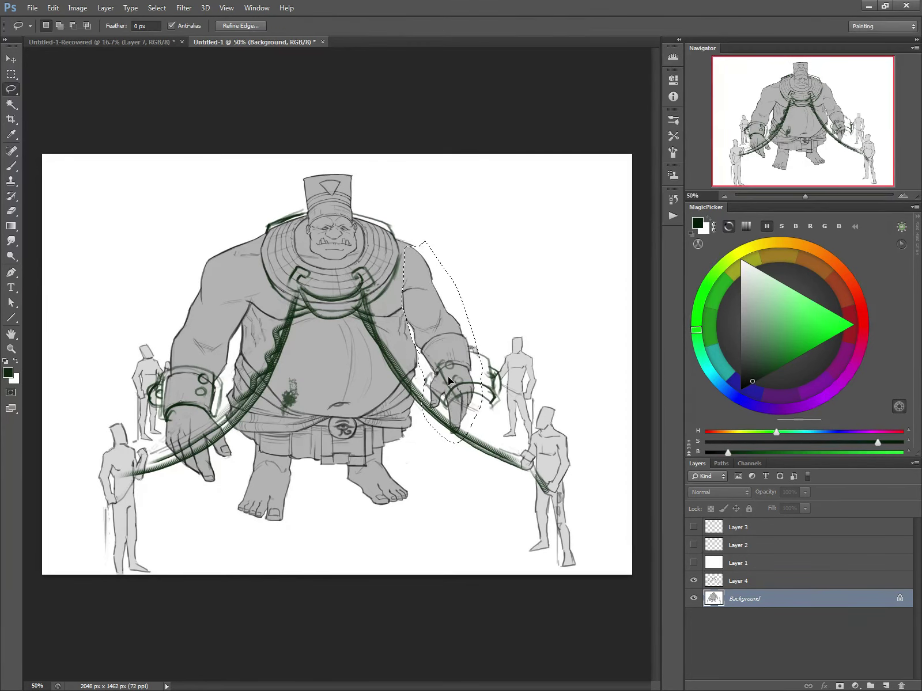
pyautogui.hotkey('ctrl', 'd')
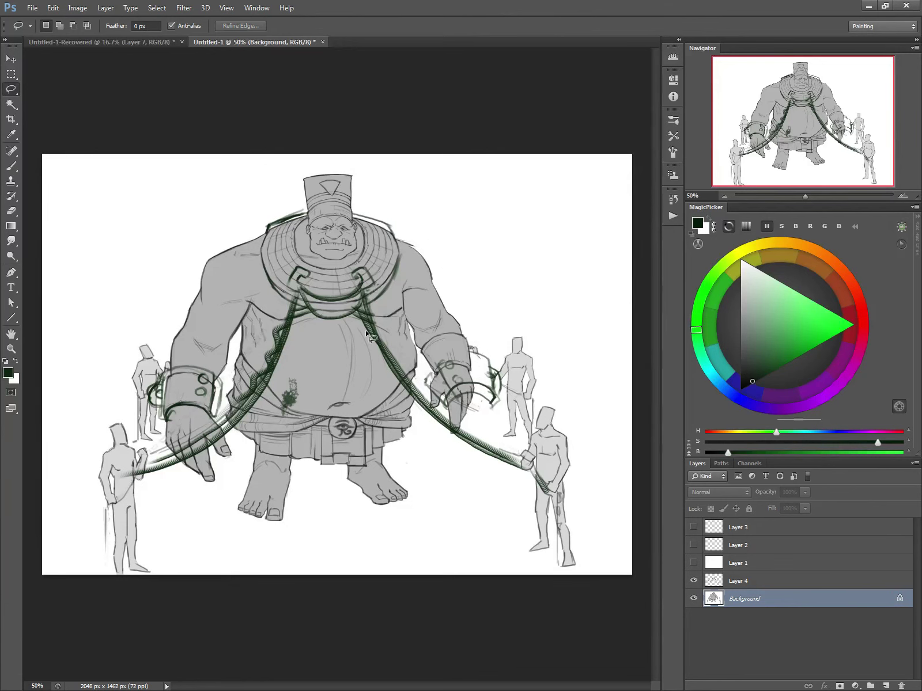